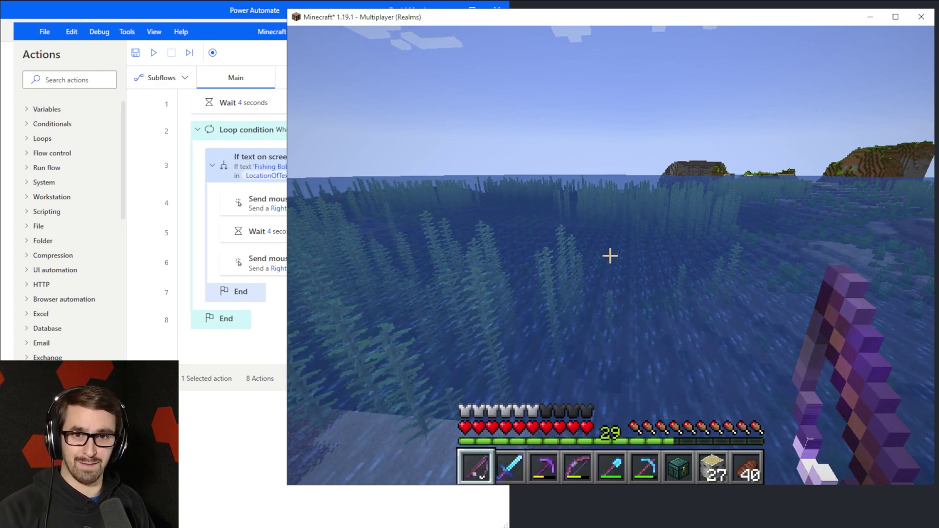
# Step: Open the inventory to check the fishing rod's enchantments, then close it
pyautogui.press('Escape')
pyautogui.press('Escape')
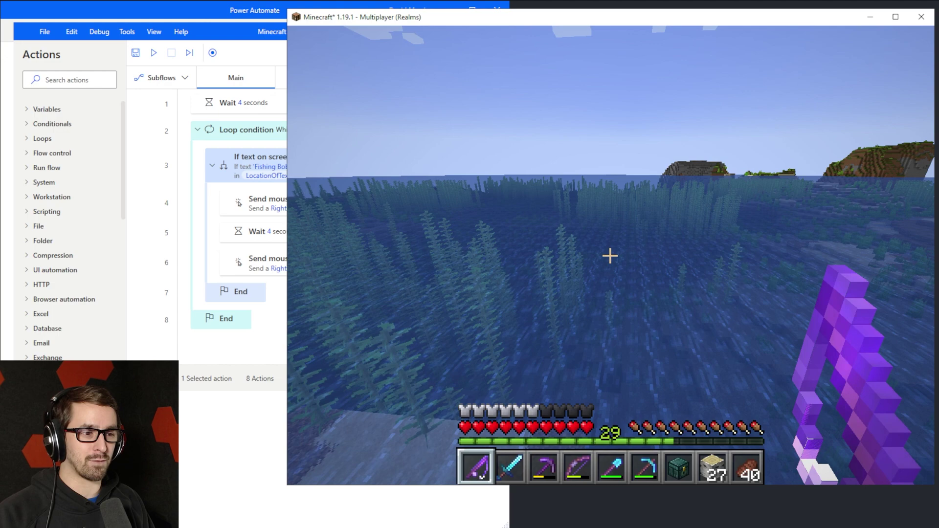
pyautogui.press('e')
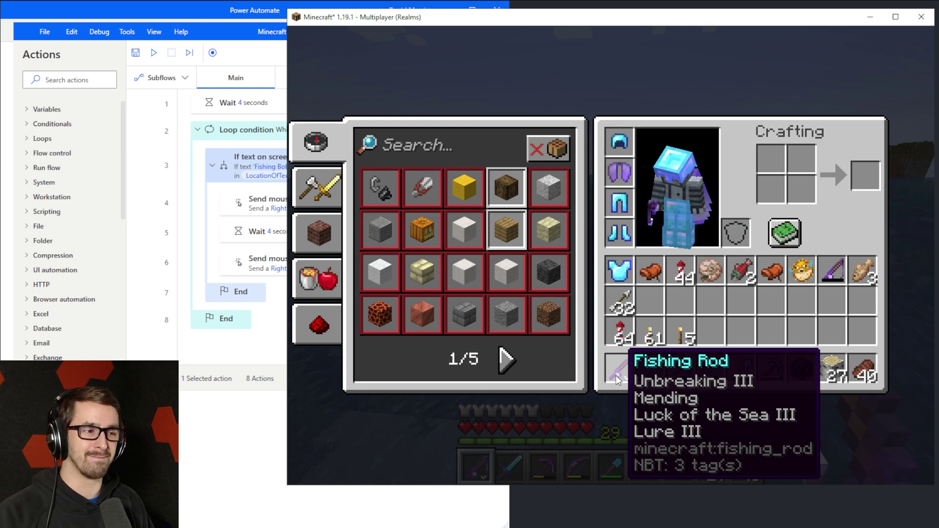
pyautogui.press('e')
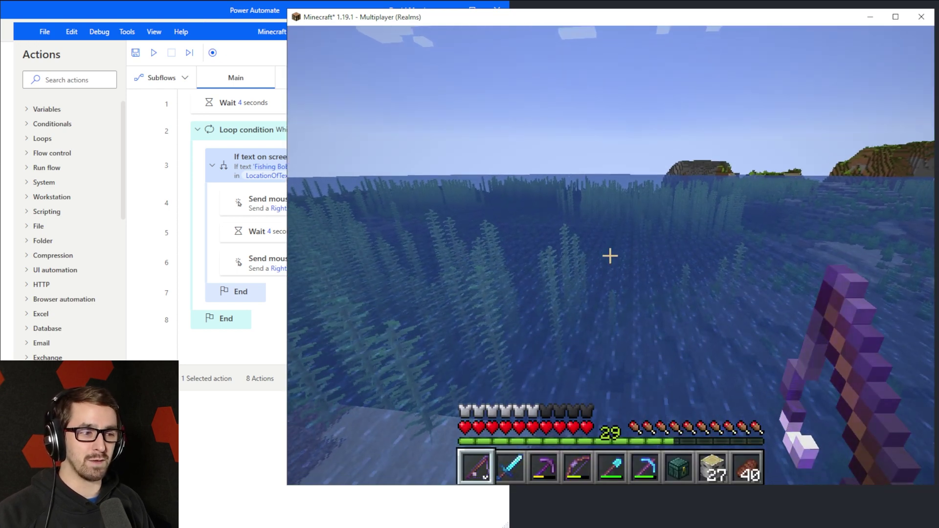
# Step: Cast the fishing line into the water, reel it in, and cast again
pyautogui.rightClick(610, 255)
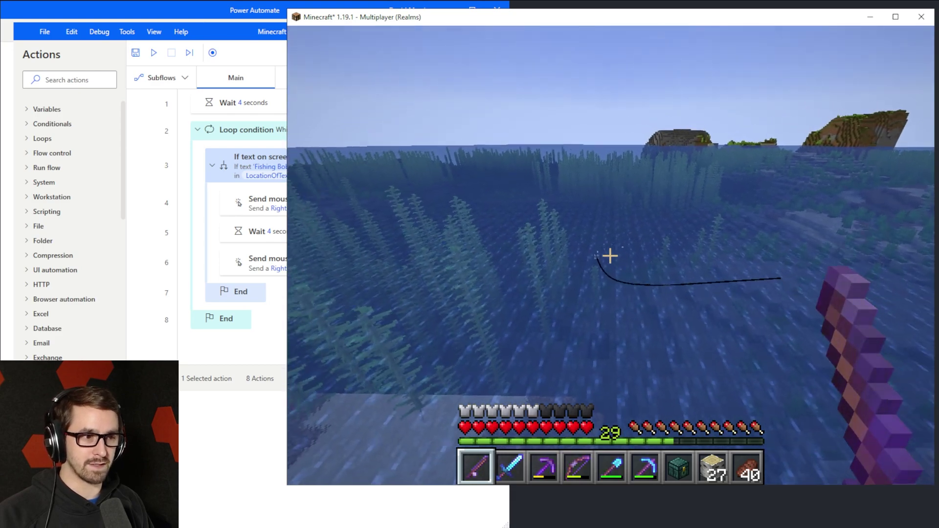
pyautogui.rightClick(610, 255)
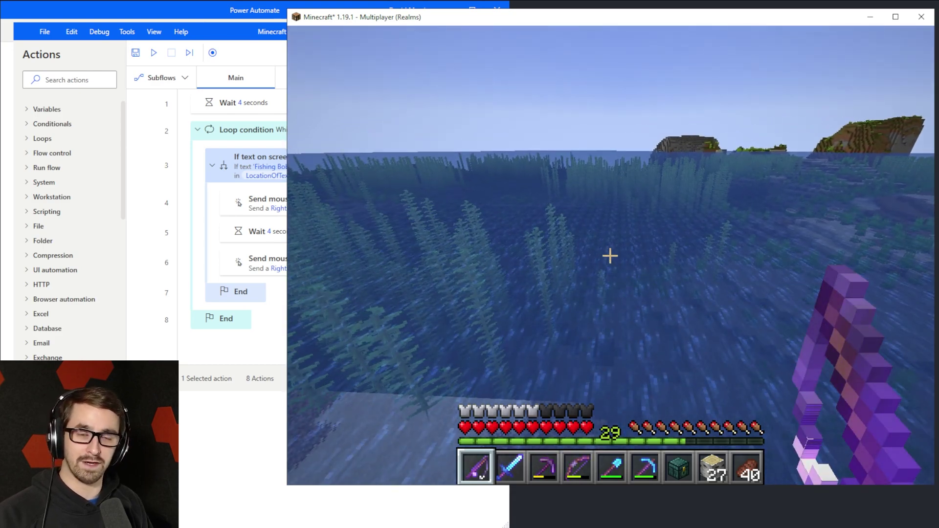
pyautogui.rightClick(610, 255)
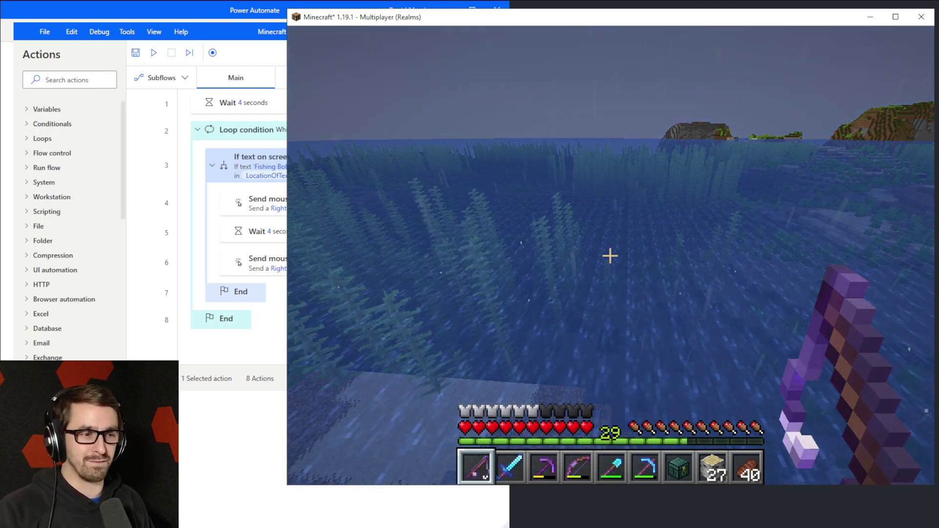
# Step: Clear the rain by running the /weather clear command in chat
pyautogui.write('/weather cle')
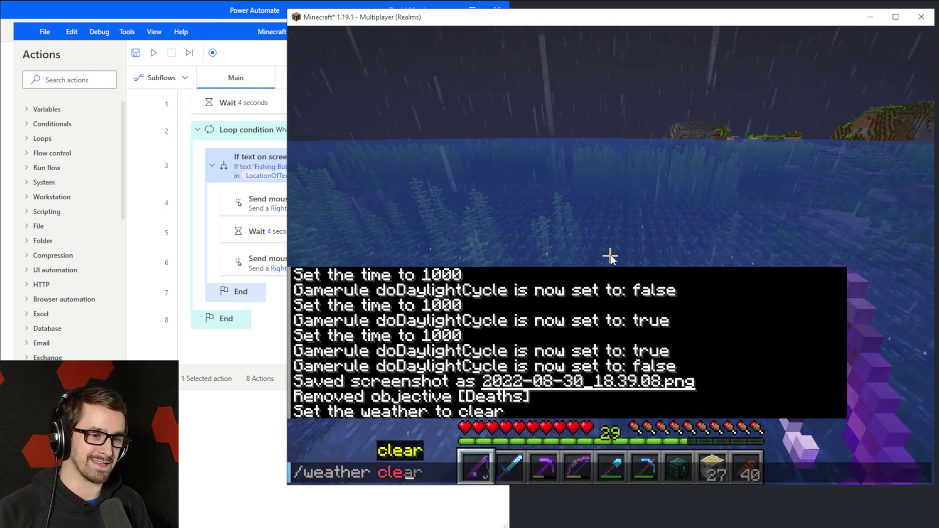
pyautogui.press('Tab')
pyautogui.press('Return')
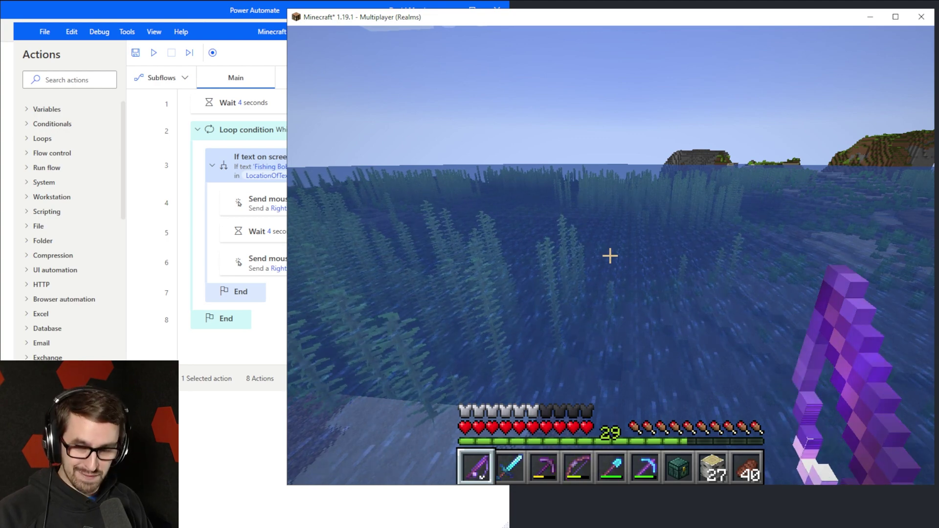
# Step: Set Show Subtitles to ON in Accessibility Settings, then cast the line to test it
pyautogui.press('Escape')
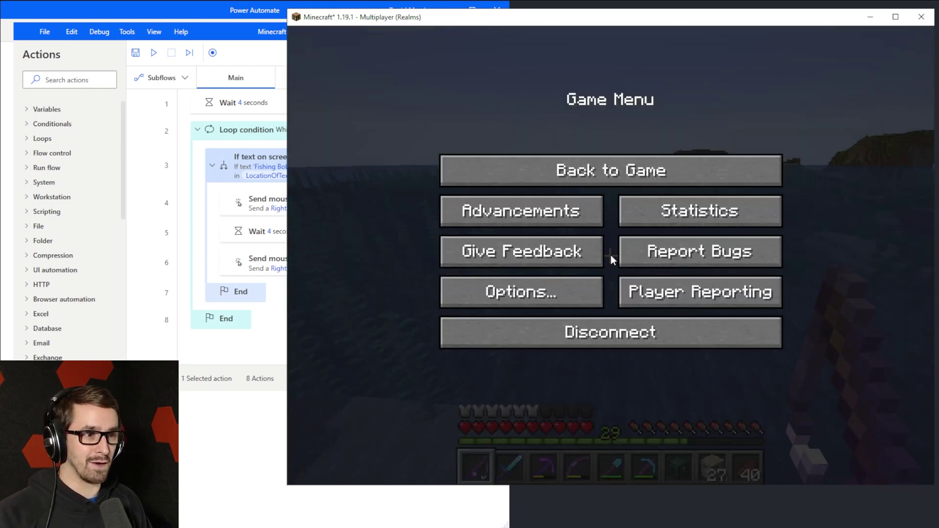
pyautogui.click(544, 295)
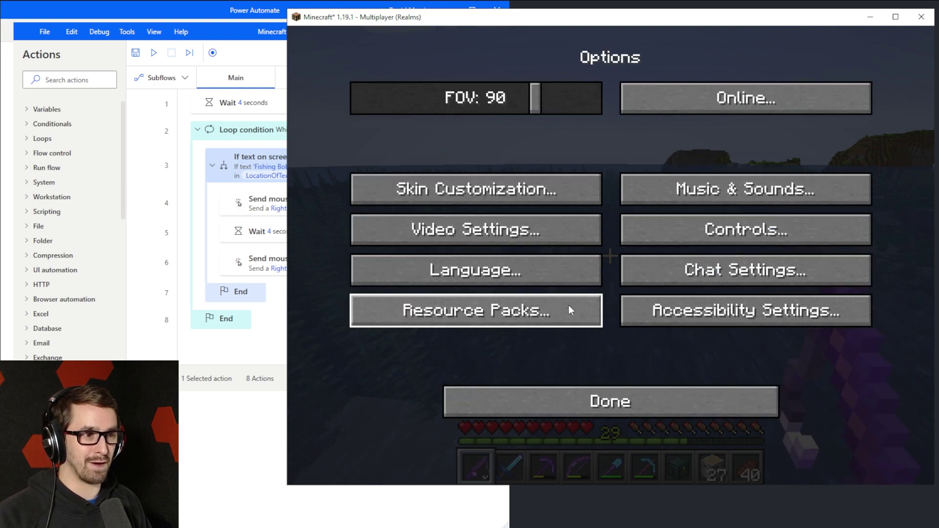
pyautogui.click(779, 315)
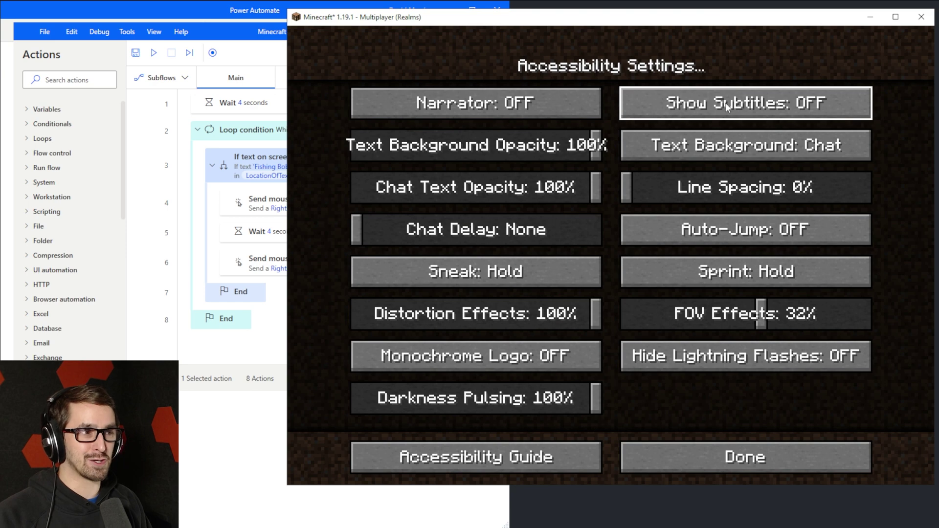
pyautogui.click(761, 103)
pyautogui.press('Escape')
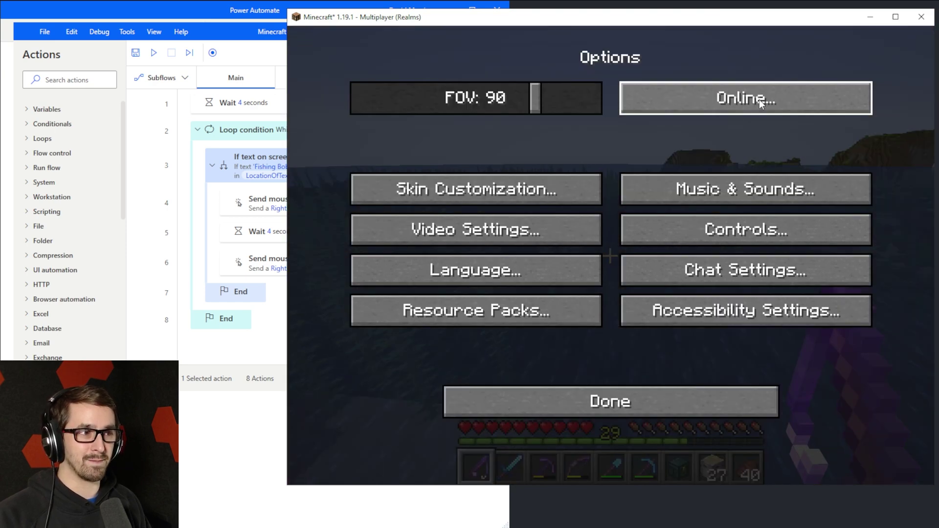
pyautogui.press('Escape')
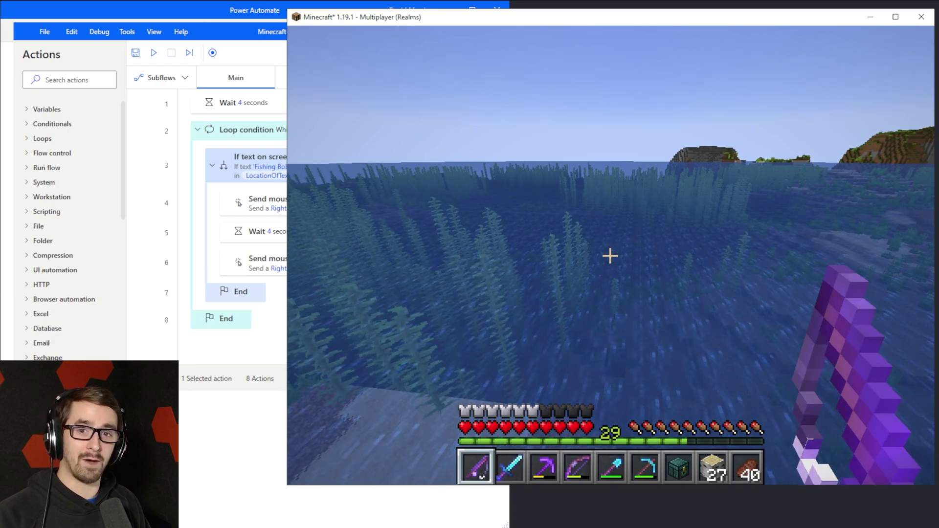
pyautogui.rightClick(609, 255)
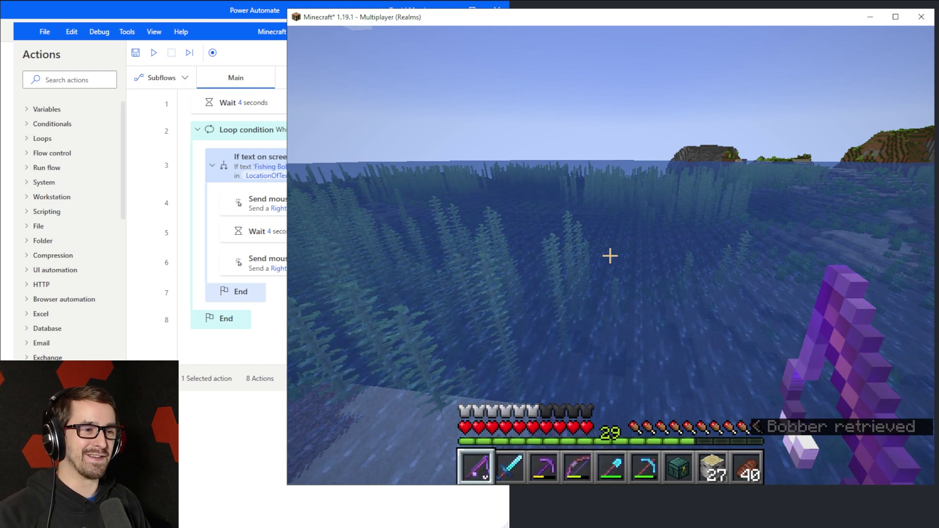
# Step: Pause Minecraft and run the auto-fishing flow from the flow editor
pyautogui.press('Escape')
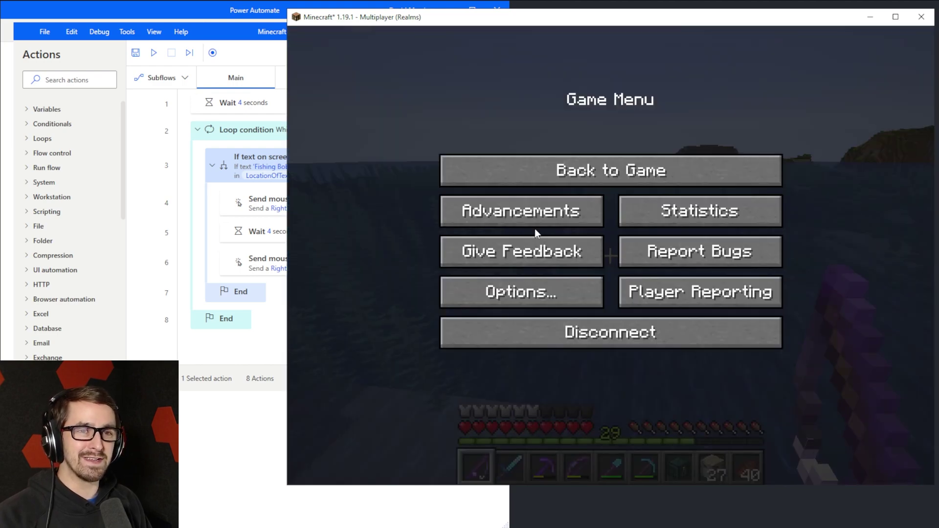
pyautogui.click(254, 32)
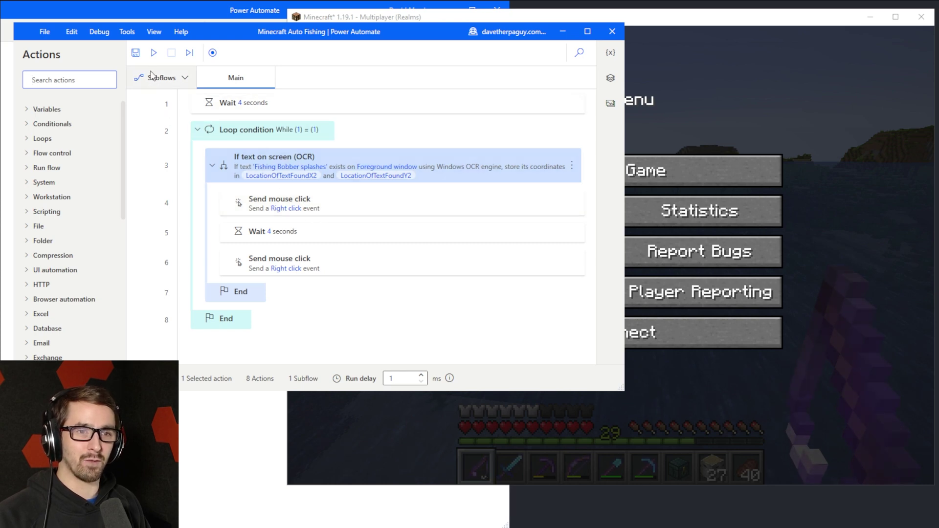
pyautogui.click(153, 53)
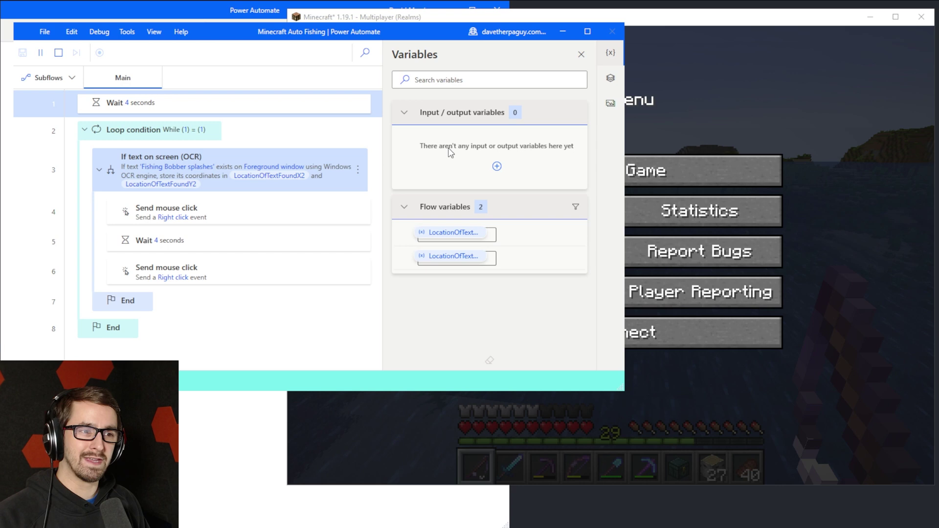
# Step: Resume Minecraft and cast the line for the flow, then pause and stop the flow
pyautogui.click(761, 126)
pyautogui.press('Escape')
pyautogui.rightClick(611, 255)
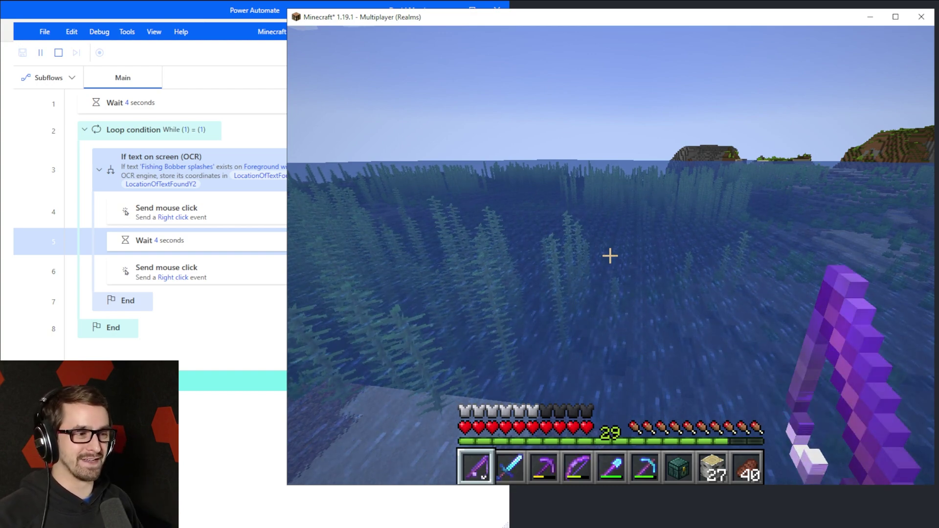
pyautogui.press('Escape')
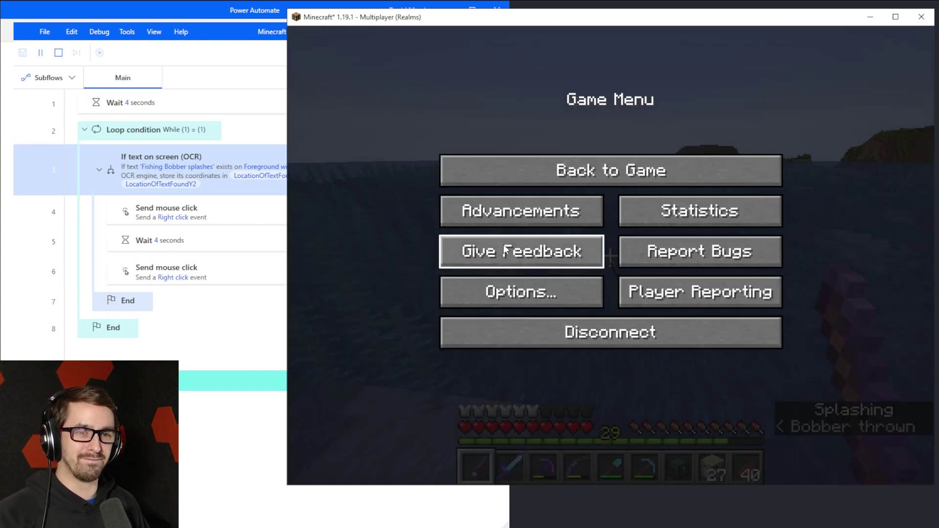
pyautogui.click(59, 52)
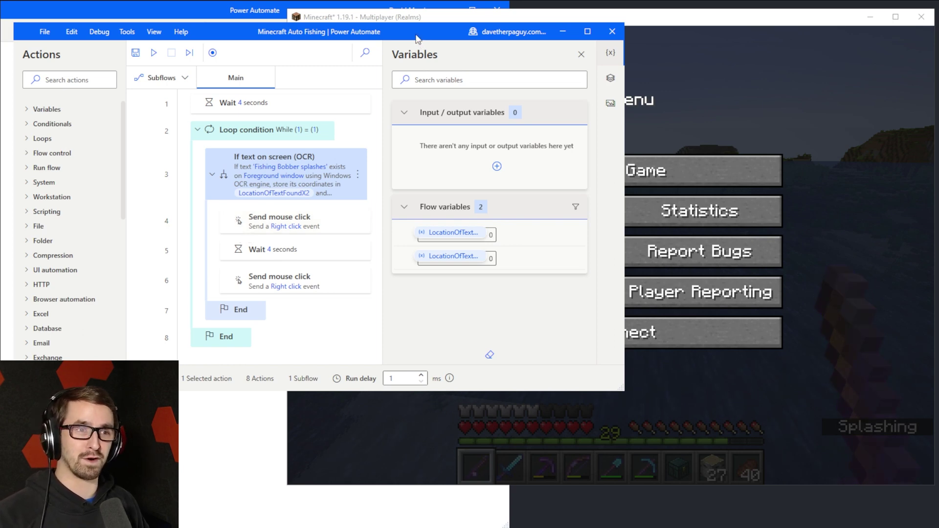
# Step: Close the flow editor window and resume Minecraft
pyautogui.click(853, 160)
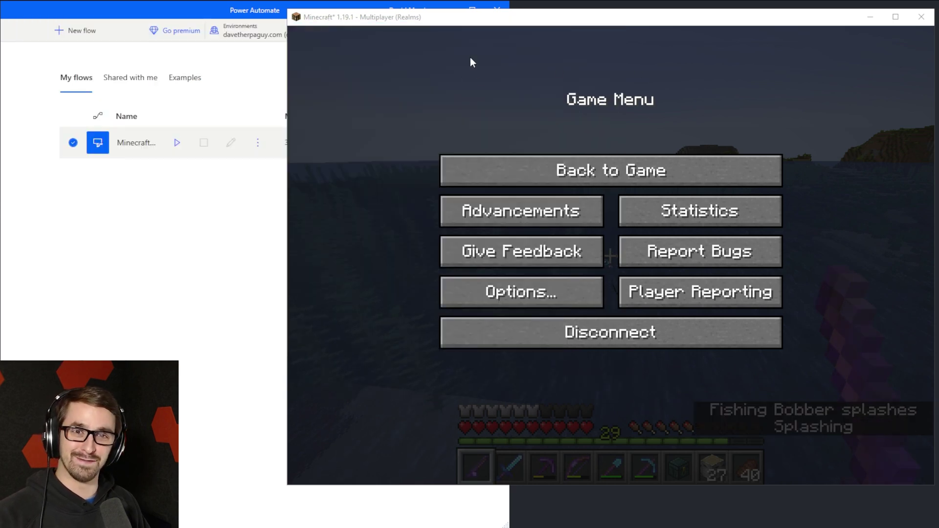
pyautogui.click(548, 70)
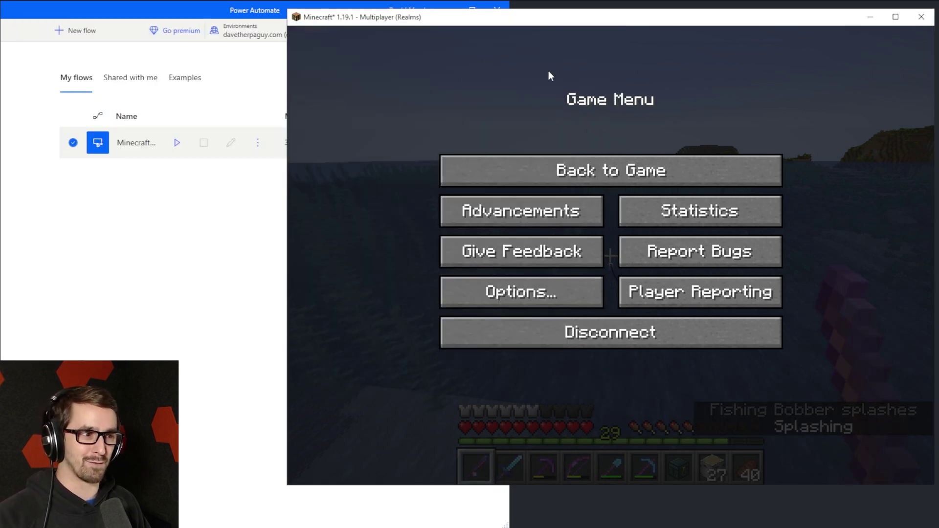
pyautogui.press('Escape')
pyautogui.press('Escape')
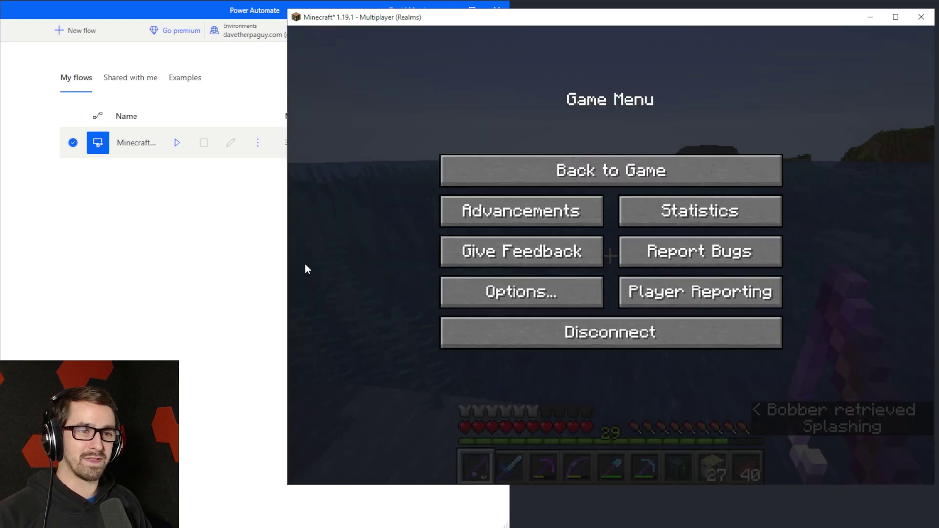
# Step: Start a new flow in the console named 'Minecraft Auto Fishing 2'
pyautogui.click(216, 26)
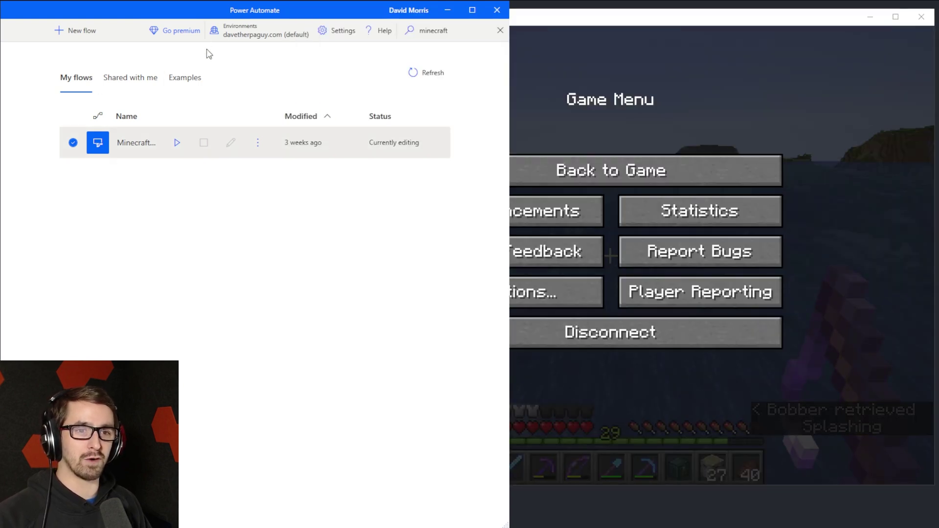
pyautogui.click(86, 30)
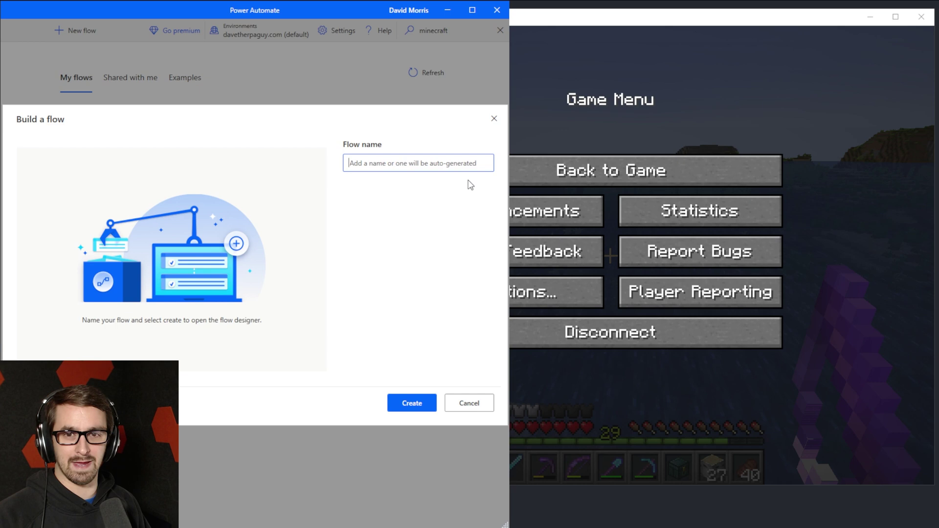
pyautogui.write('Minecrazt')
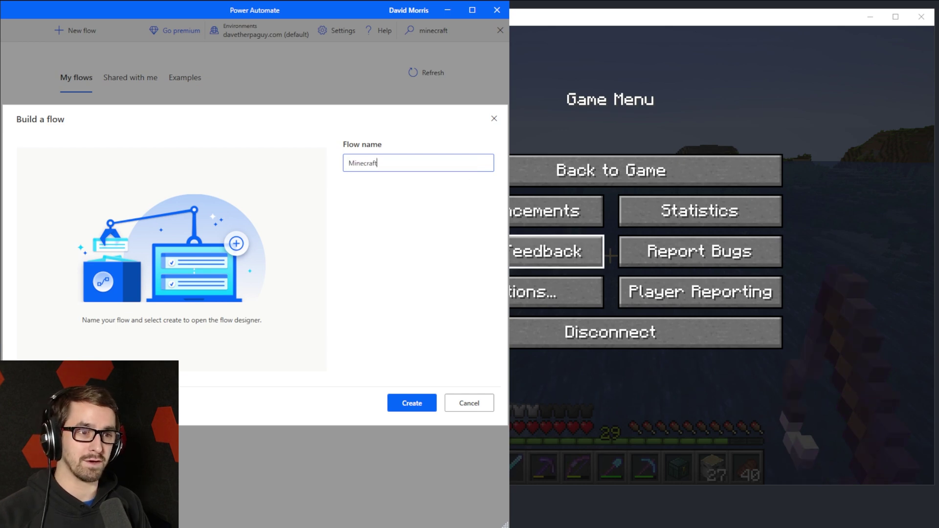
pyautogui.press('BackSpace')
pyautogui.press('BackSpace')
pyautogui.write('ft Auto Fishing 2')
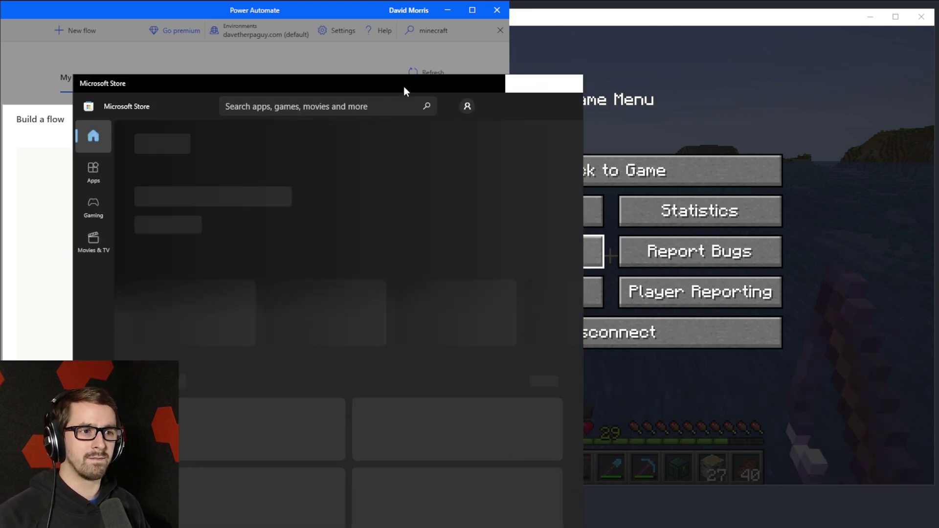
# Step: Search Microsoft Store for 'power automate', open the Power Automate app page, then minimize the Store
pyautogui.moveTo(404, 88); pyautogui.dragTo(398, 30)
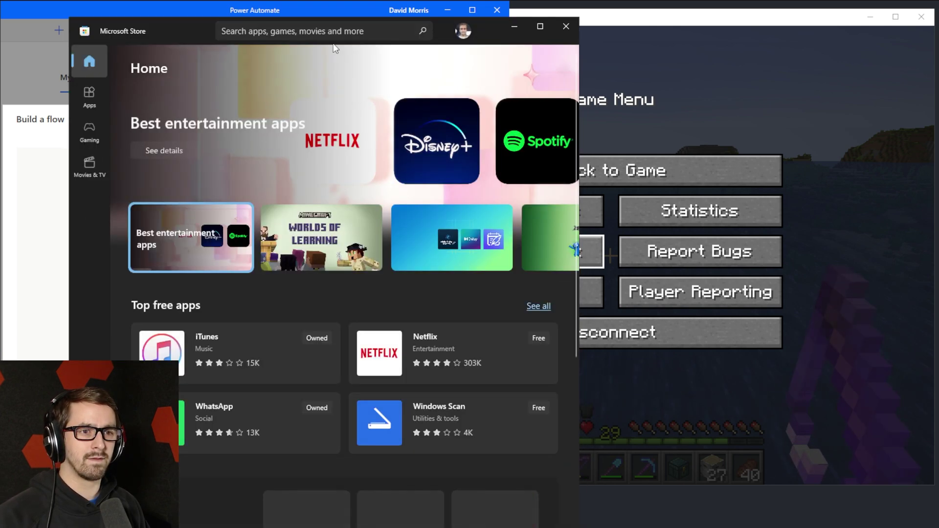
pyautogui.click(316, 31)
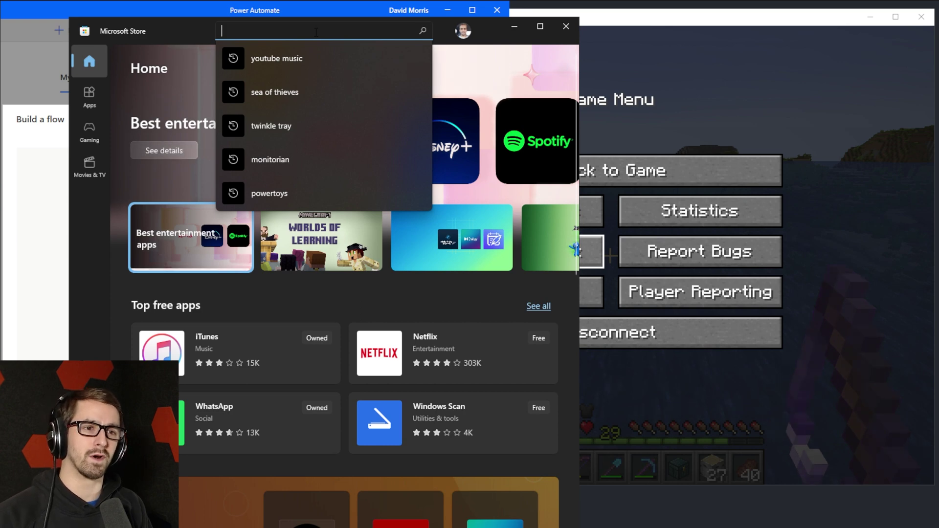
pyautogui.write('power automate')
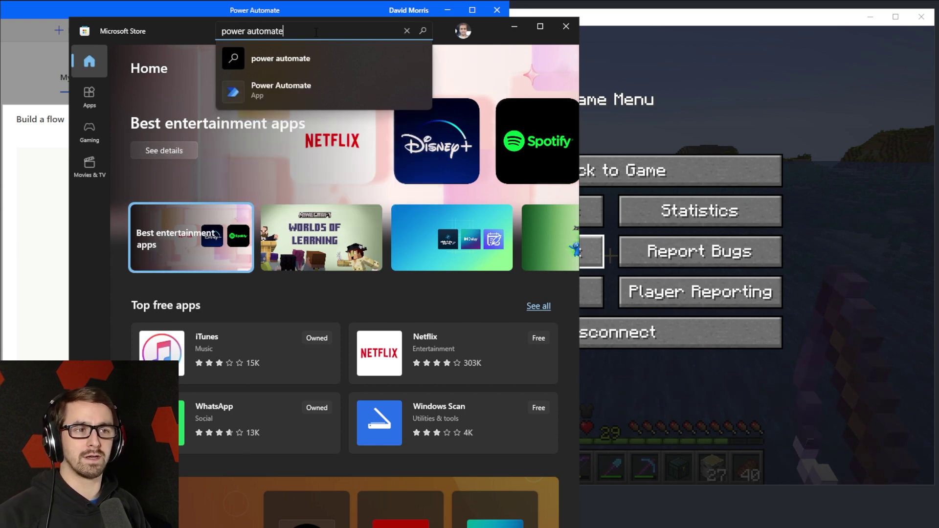
pyautogui.click(235, 95)
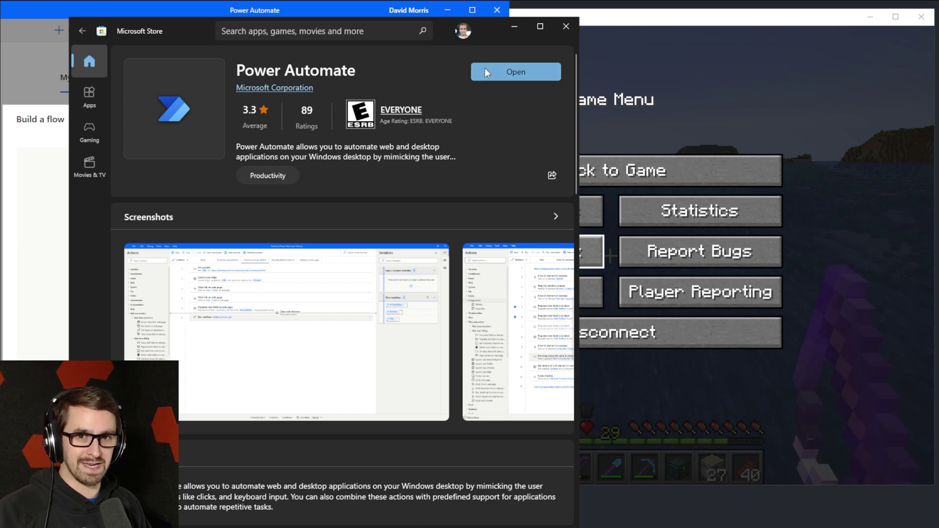
pyautogui.click(516, 25)
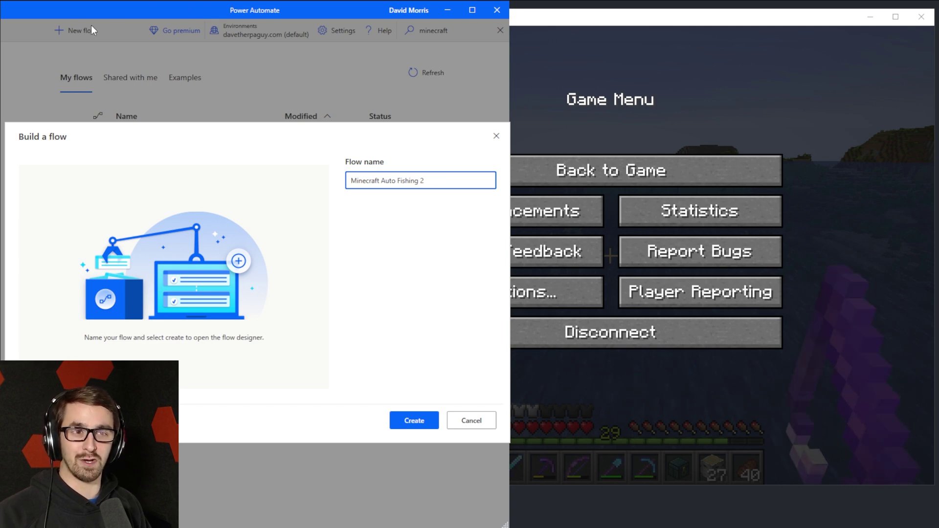
# Step: Create the Minecraft Auto Fishing 2 flow and drag a Wait action onto the Main canvas
pyautogui.moveTo(219, 131); pyautogui.dragTo(225, 65)
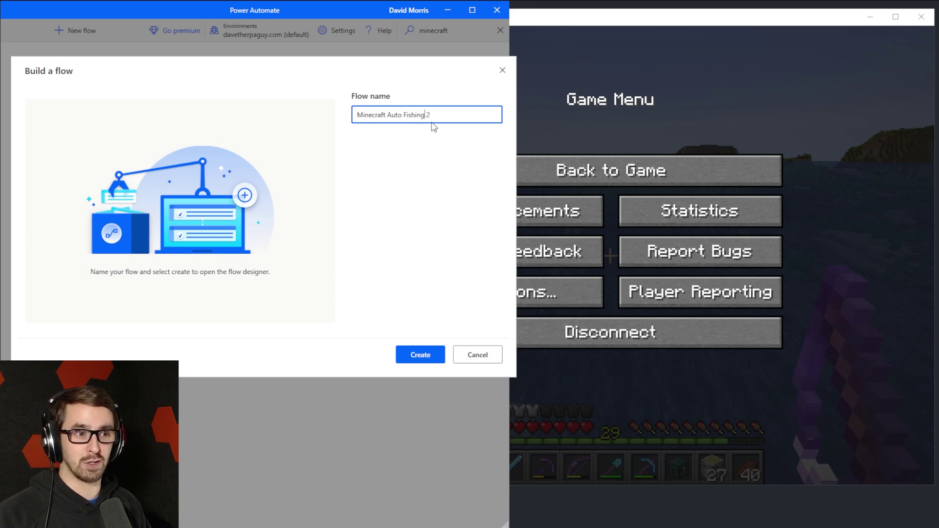
pyautogui.click(420, 355)
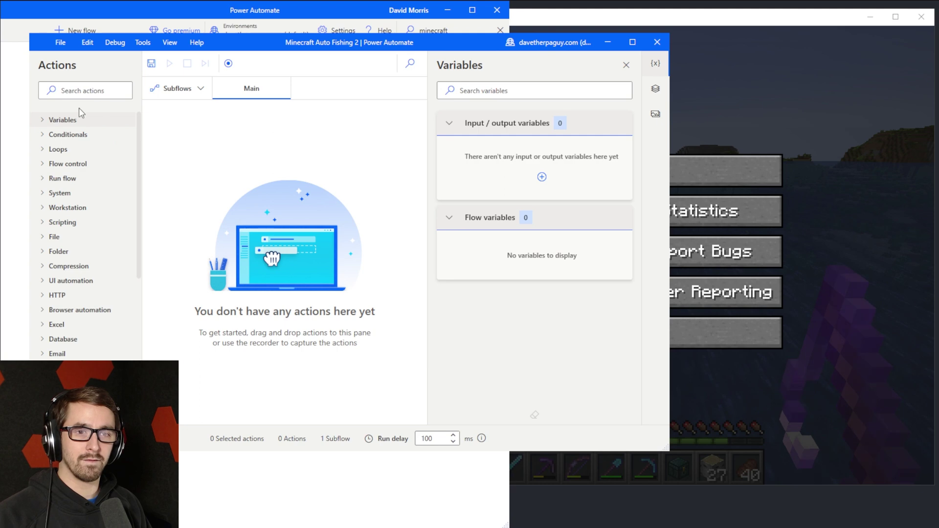
pyautogui.click(81, 90)
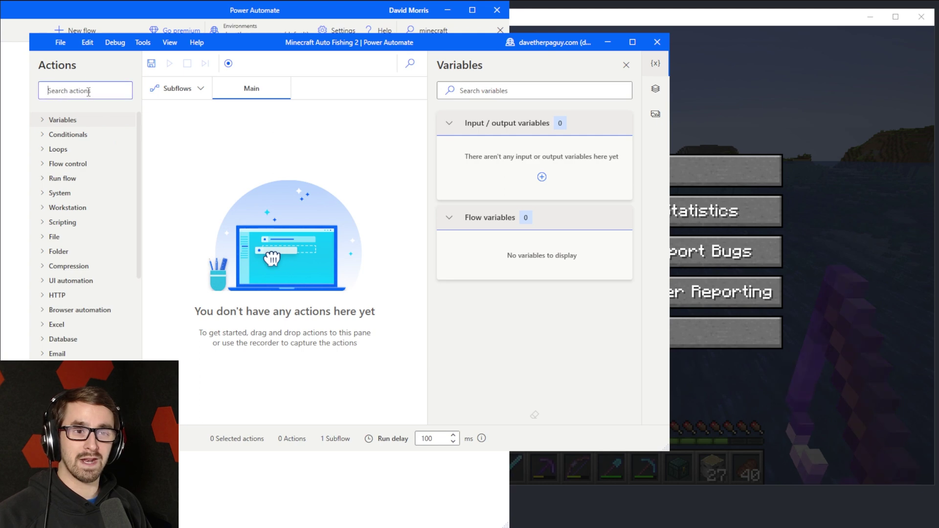
pyautogui.write('wait')
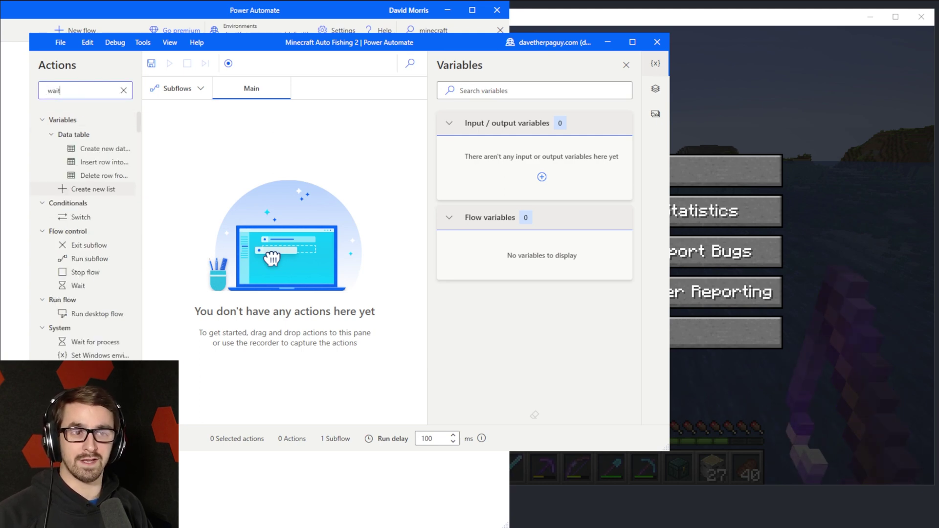
pyautogui.click(84, 134)
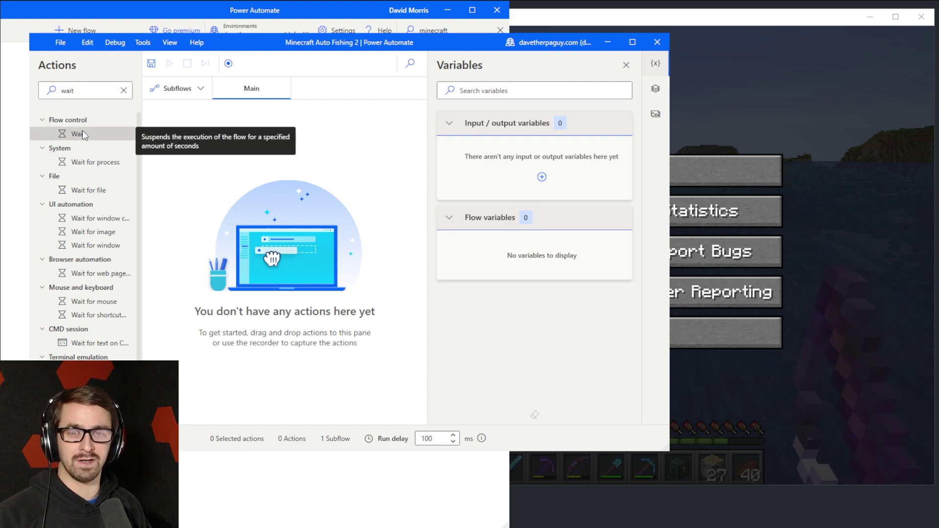
pyautogui.moveTo(82, 131); pyautogui.dragTo(303, 164)
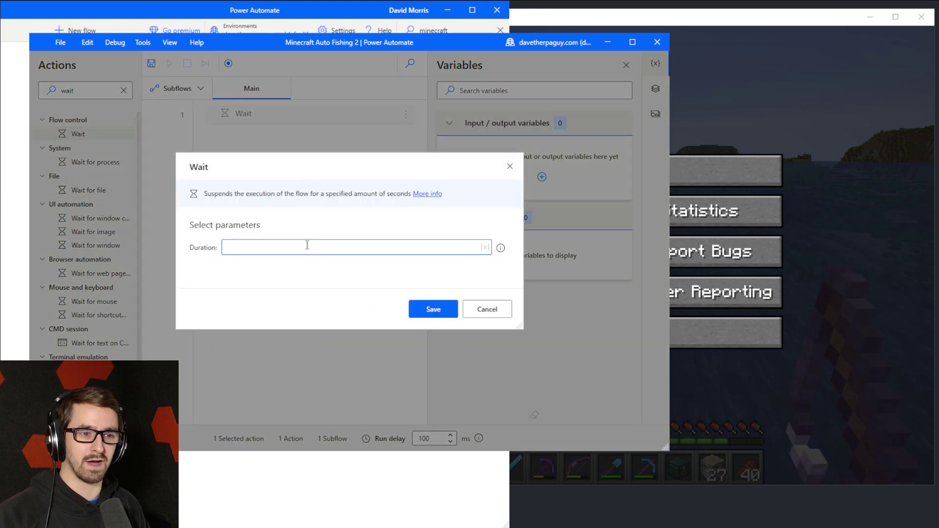
# Step: Set the Wait action's duration to 5 seconds and save it
pyautogui.write('5')
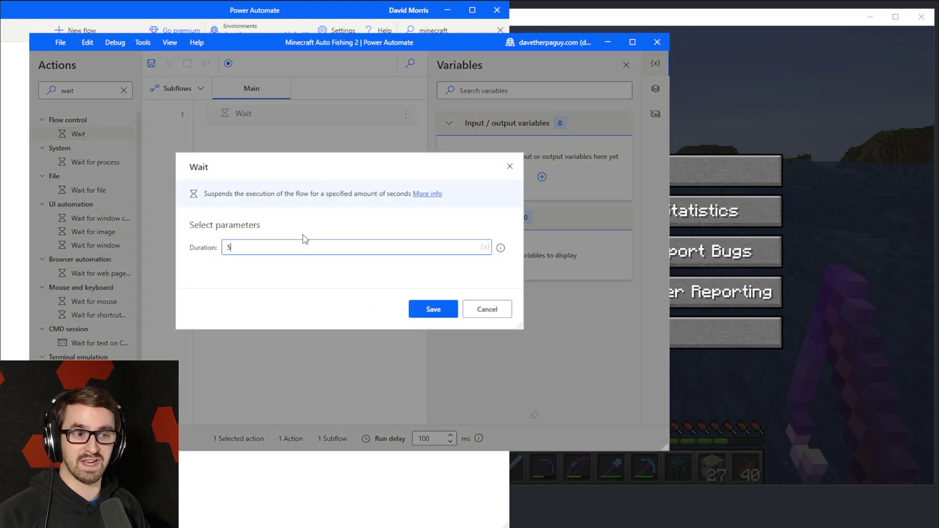
pyautogui.click(415, 310)
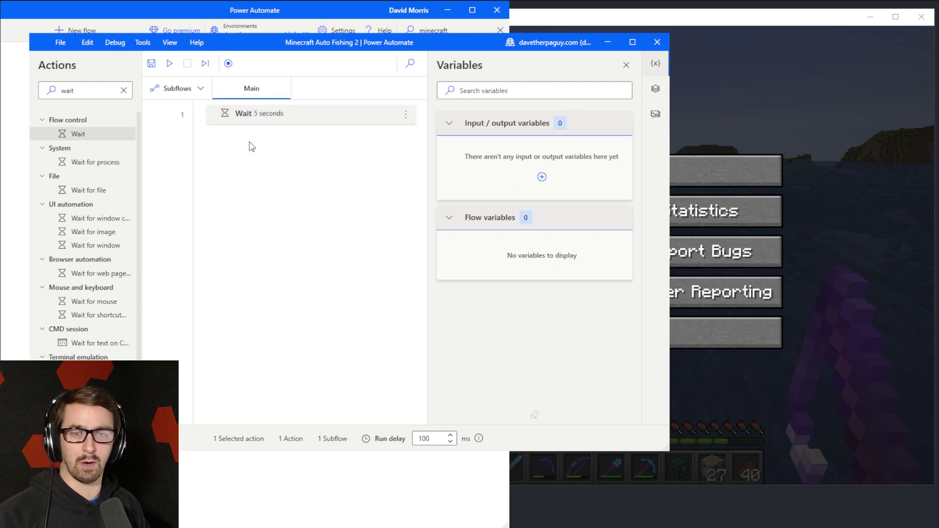
pyautogui.click(294, 143)
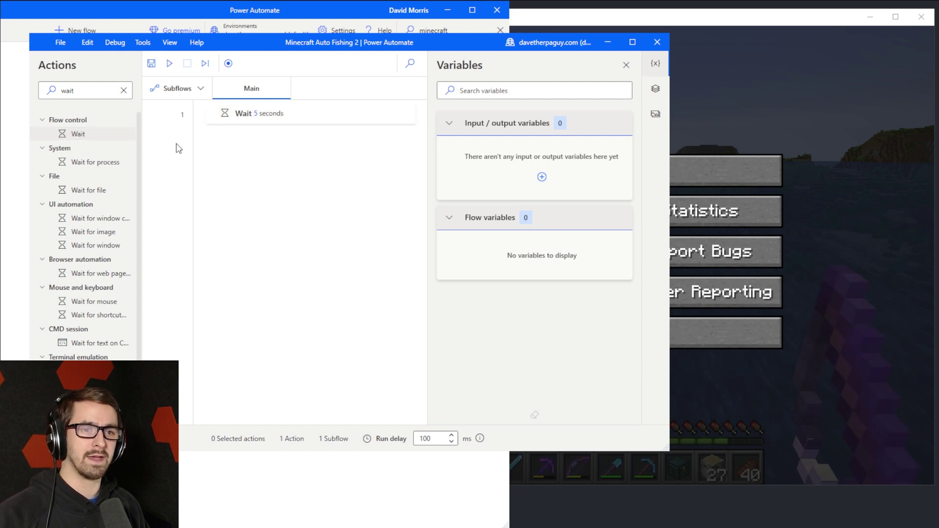
pyautogui.click(83, 93)
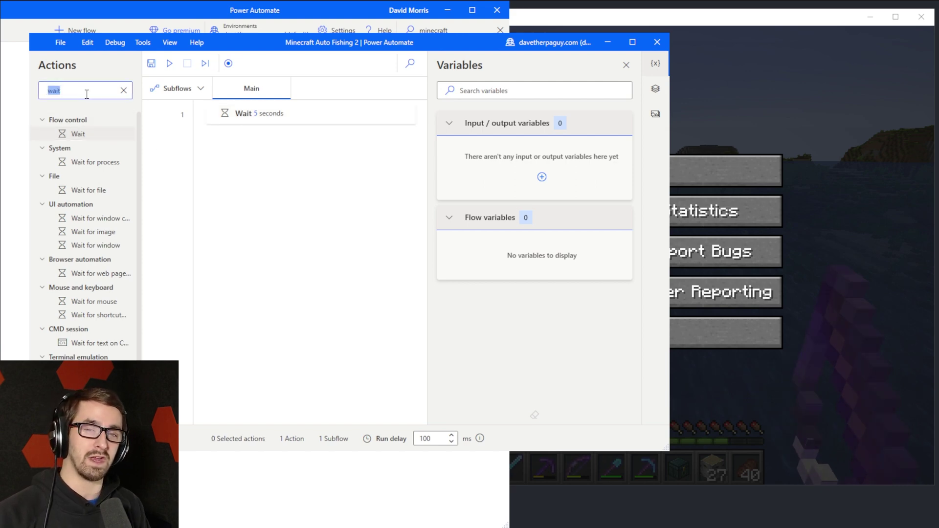
# Step: Add a Loop condition below Wait with 1 Equal to 1 and save it
pyautogui.press('BackSpace')
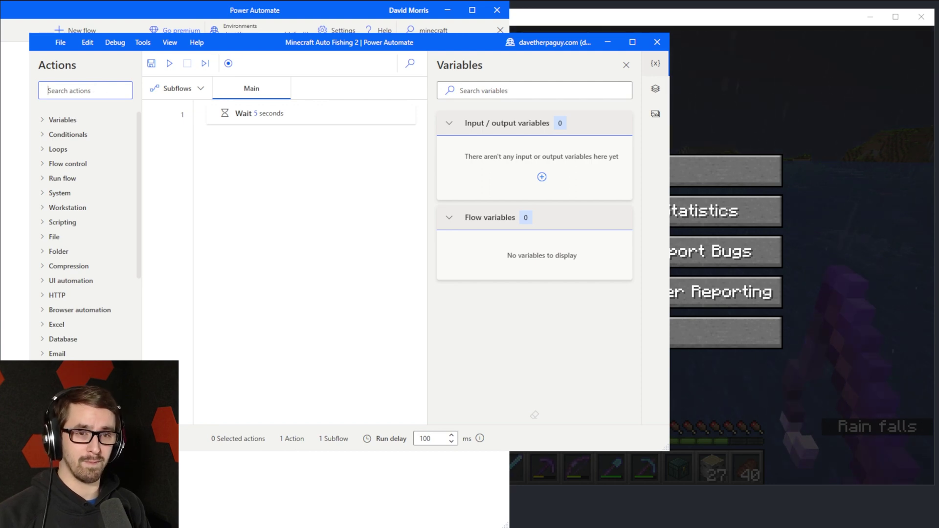
pyautogui.write('loop')
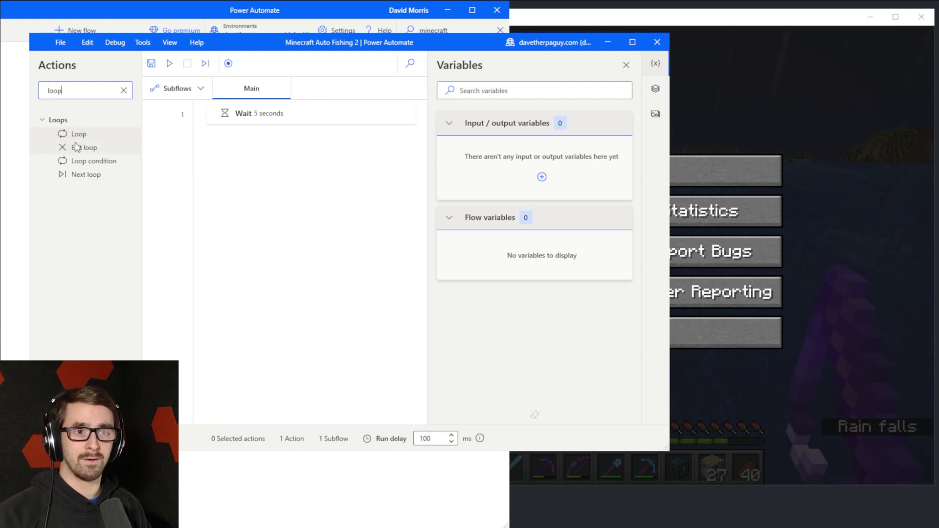
pyautogui.moveTo(81, 161); pyautogui.dragTo(281, 154)
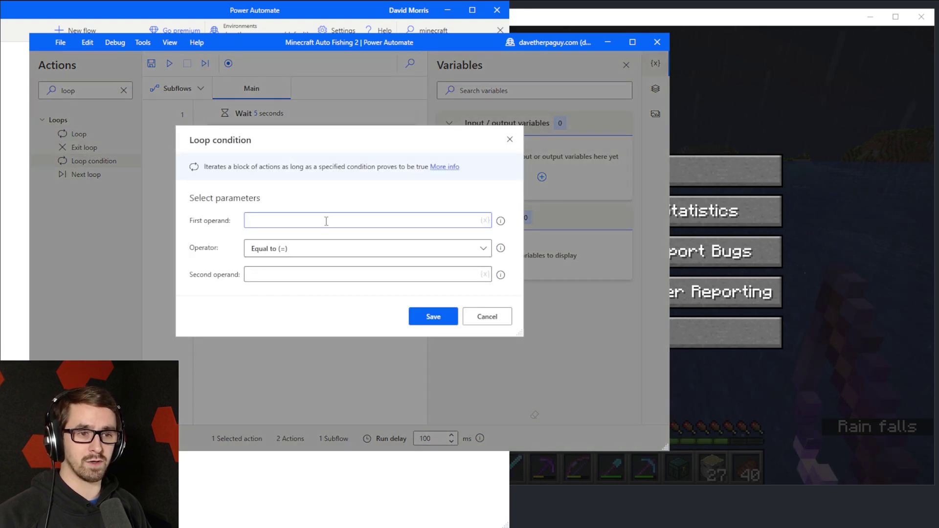
pyautogui.write('1')
pyautogui.click(344, 274)
pyautogui.write('1')
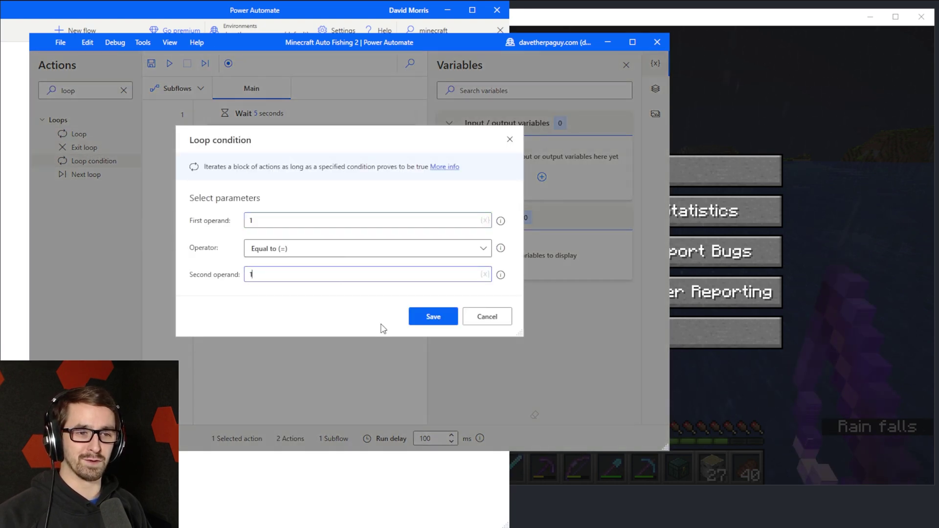
pyautogui.click(433, 316)
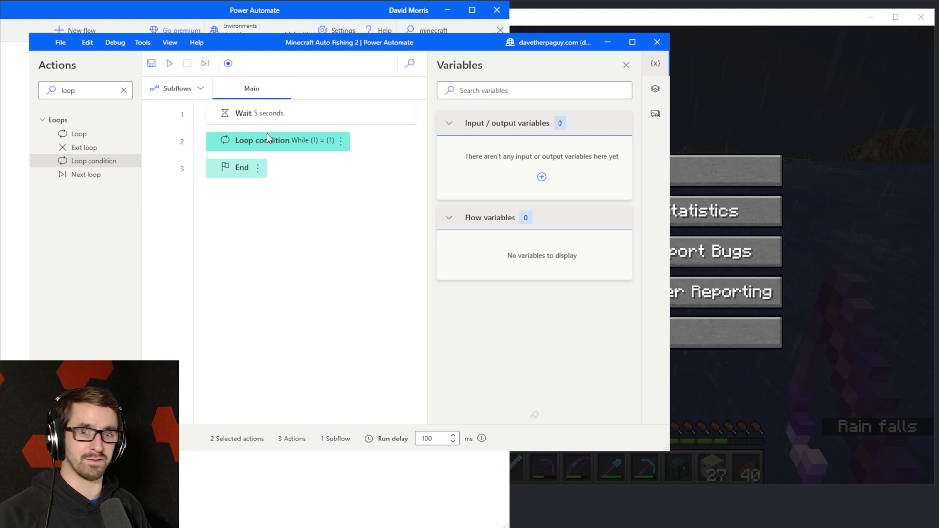
pyautogui.doubleClick(90, 91)
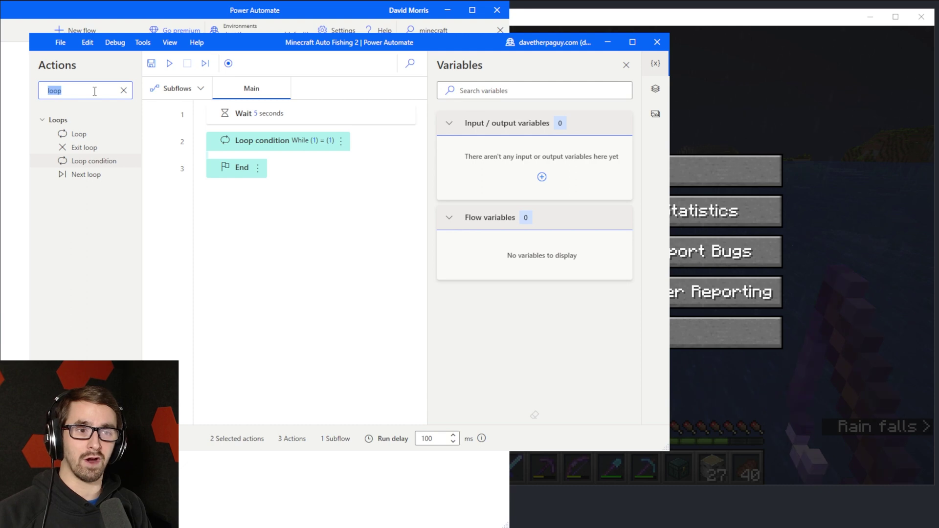
# Step: Add If text on screen (OCR) to the loop, keeping Exists and the Windows OCR engine
pyautogui.write('ocr')
pyautogui.moveTo(93, 205); pyautogui.dragTo(370, 174)
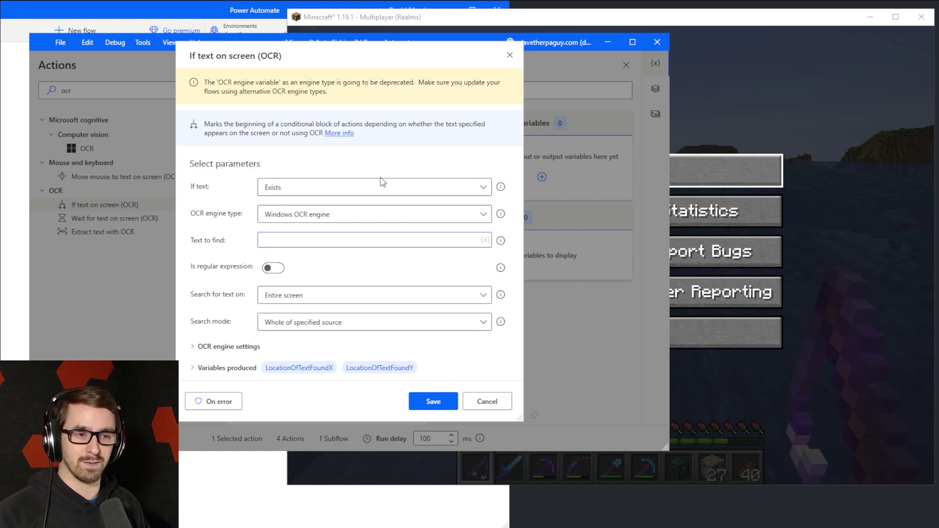
pyautogui.click(343, 193)
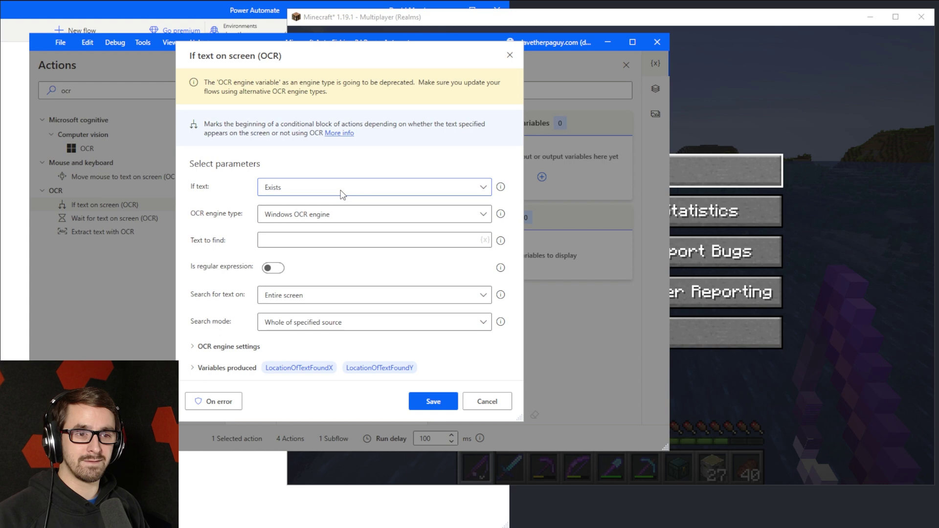
pyautogui.click(348, 215)
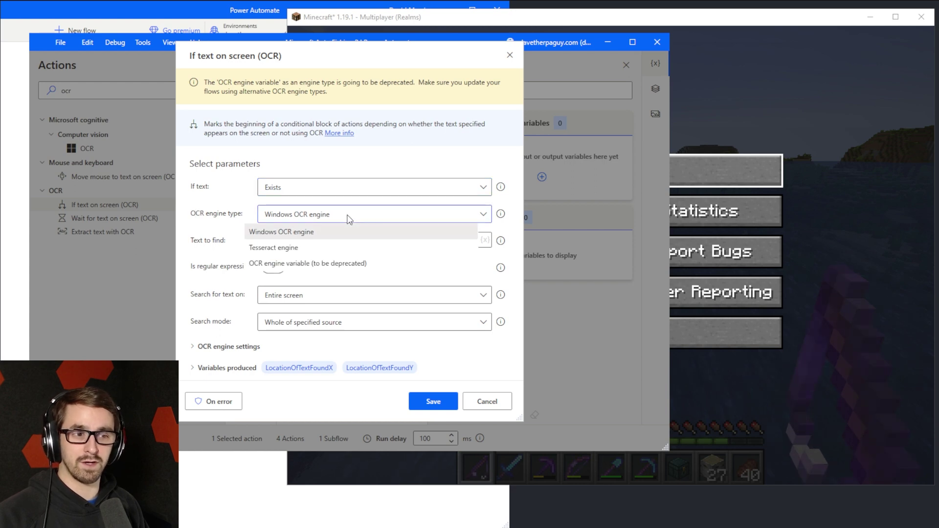
pyautogui.click(311, 239)
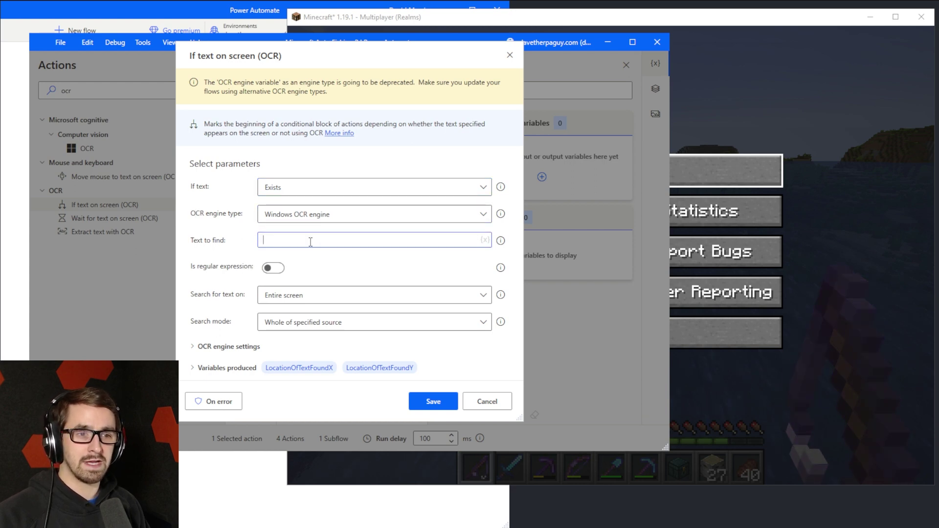
# Step: Cast the fishing line in Minecraft and wait for the 'Fishing Bobber splashes' subtitle to appear
pyautogui.click(773, 170)
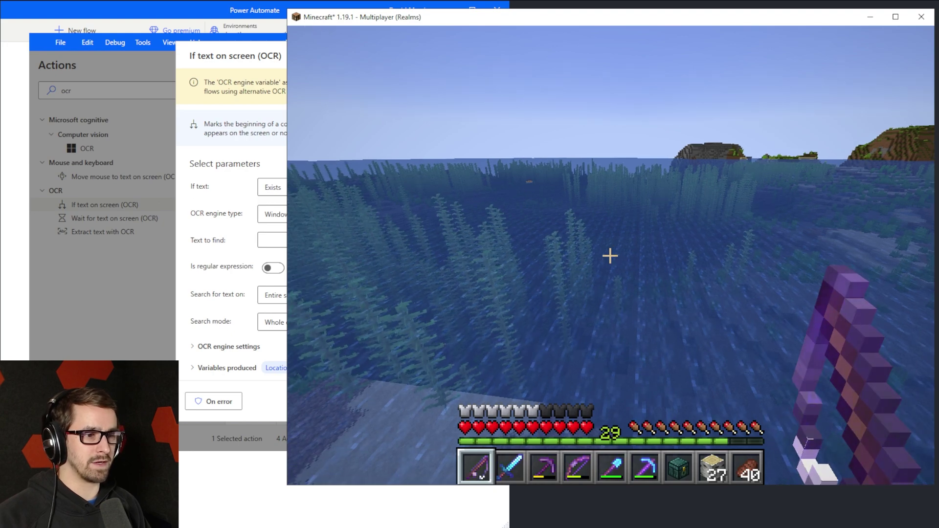
pyautogui.rightClick(610, 255)
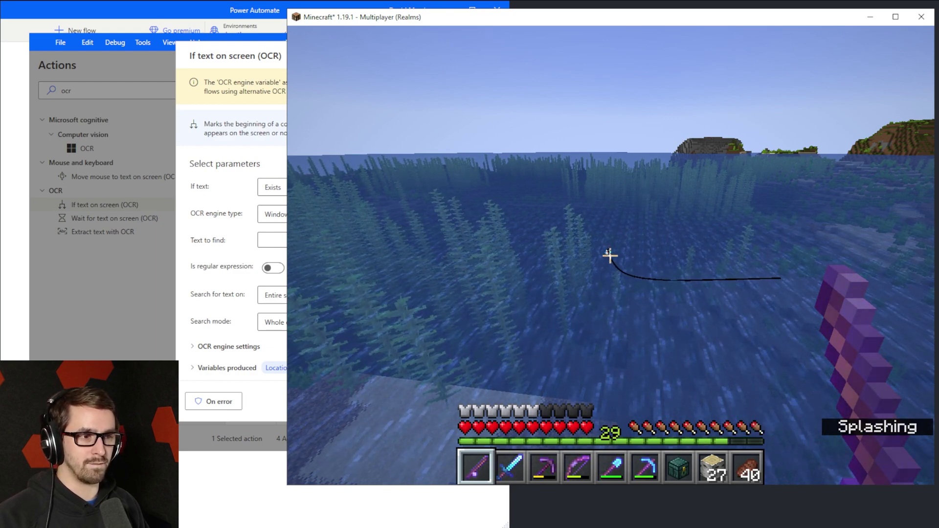
pyautogui.press('Escape')
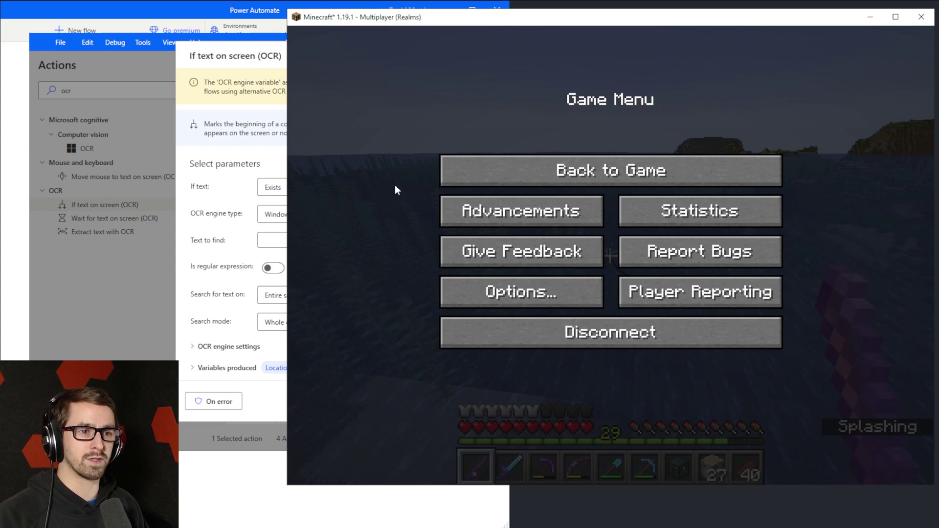
pyautogui.click(209, 113)
pyautogui.click(846, 118)
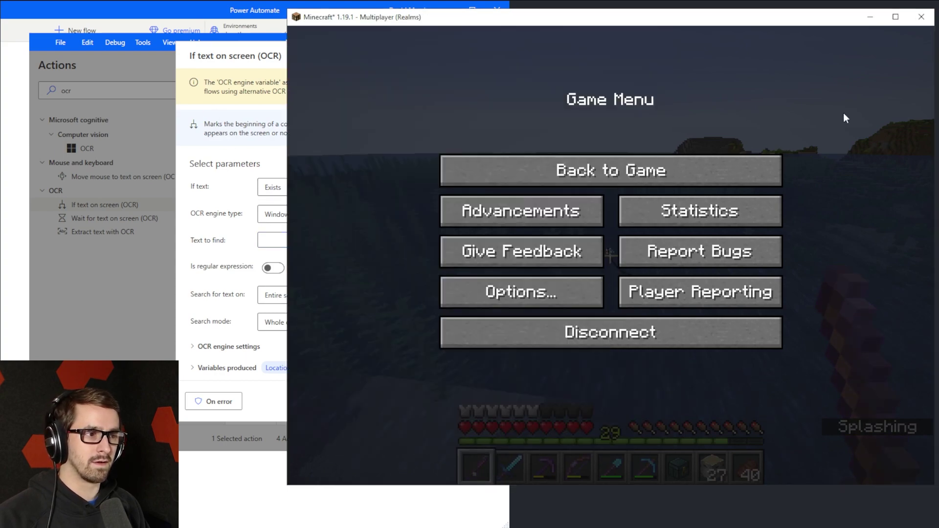
pyautogui.press('Escape')
pyautogui.press('Escape')
# Step: Enter 'Fishing Bobber splashes' as the search text and search the foreground window
pyautogui.hotkey('alt', 'Tab')
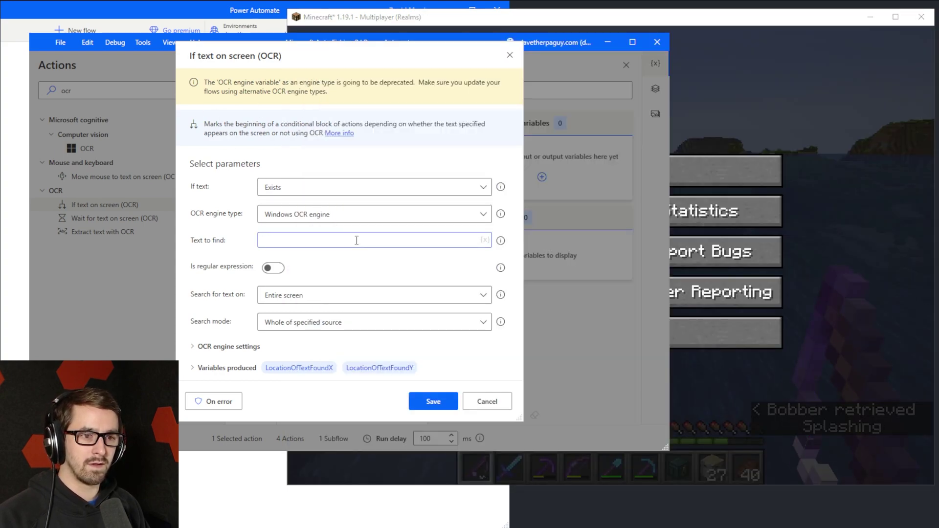
pyautogui.write('Fishi')
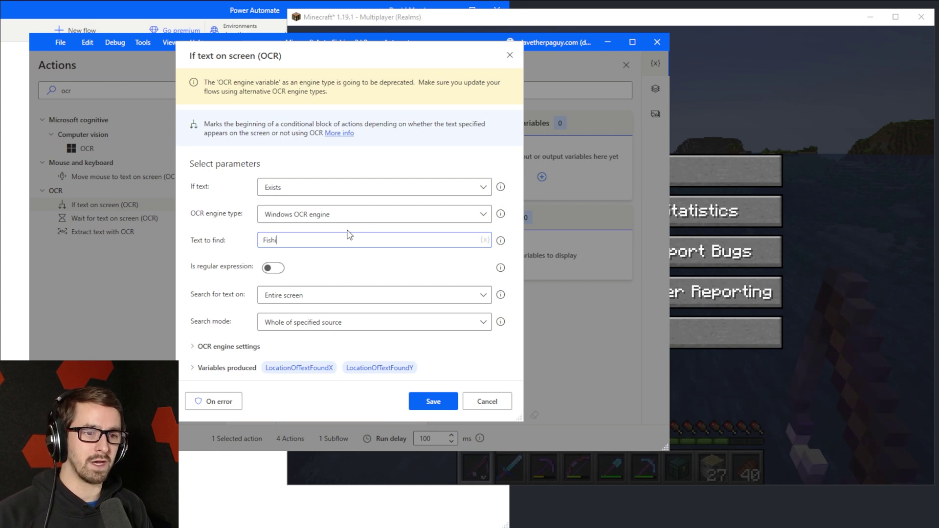
pyautogui.write('ng Bobber sp')
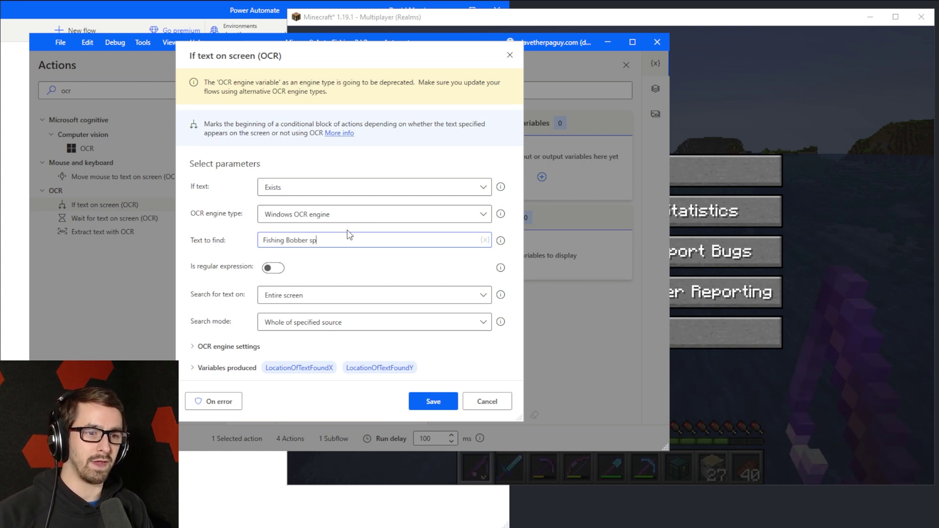
pyautogui.write('lashes')
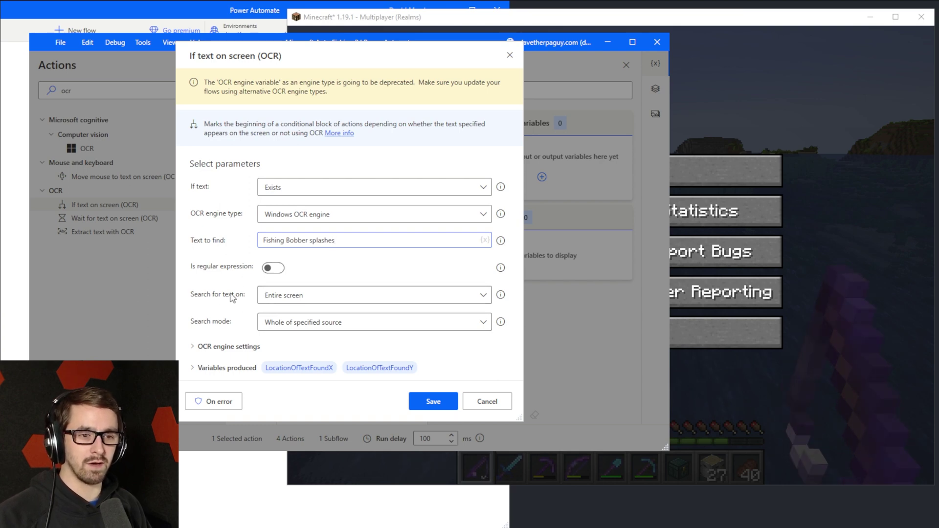
pyautogui.click(339, 296)
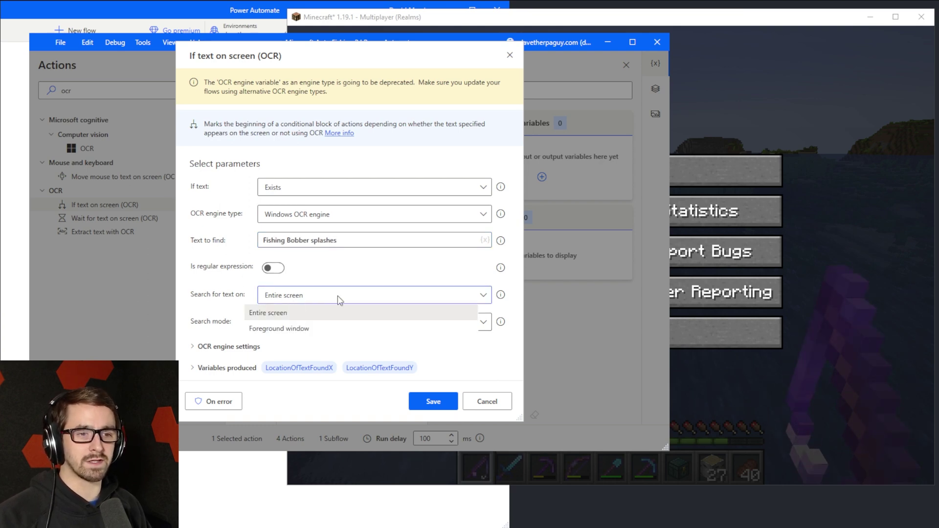
pyautogui.click(307, 329)
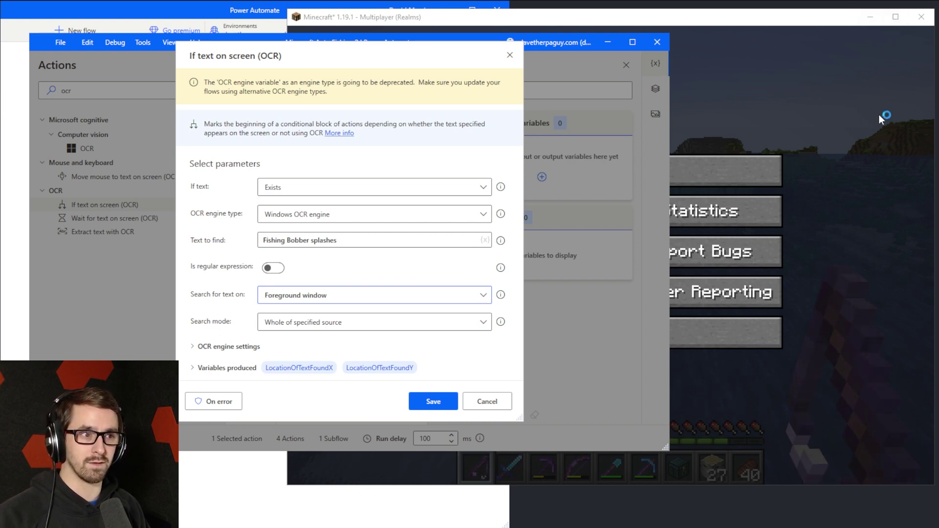
# Step: Keep the whole-source search mode, review OCR engine and variable settings, and save the check
pyautogui.click(341, 294)
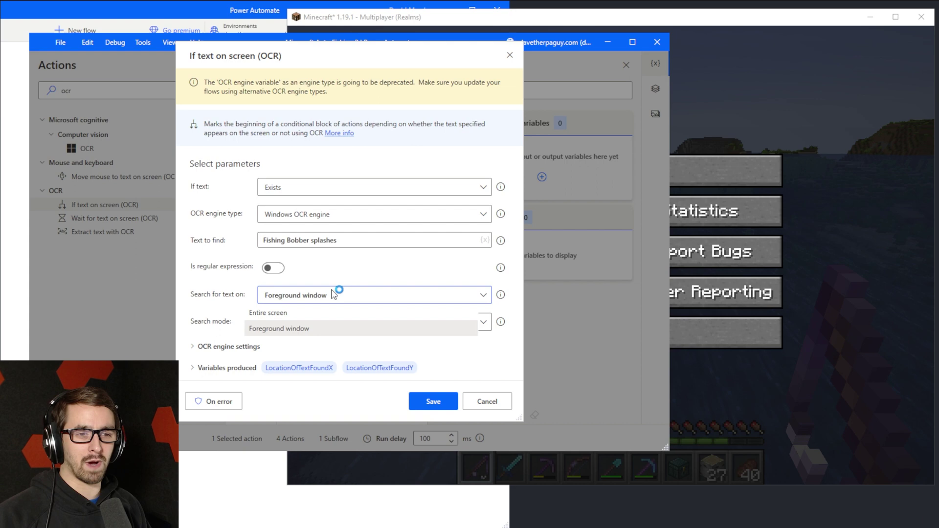
pyautogui.click(383, 292)
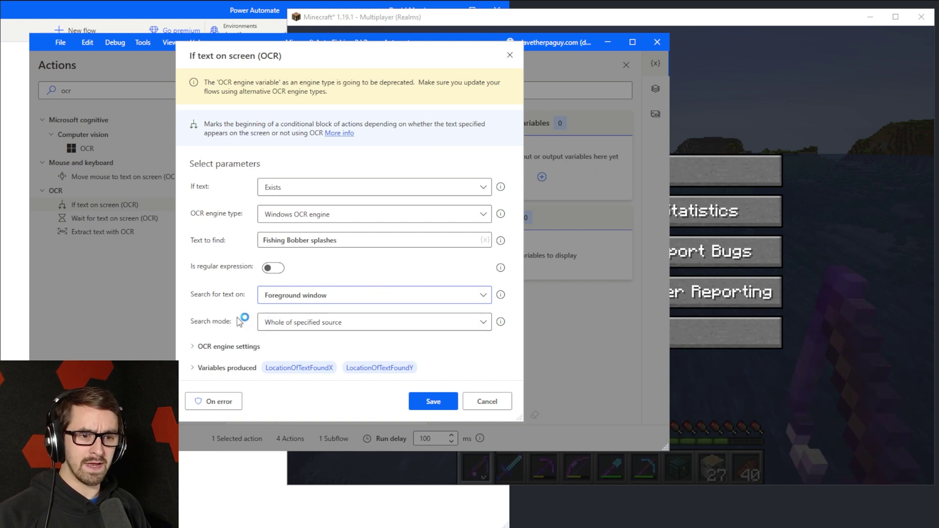
pyautogui.click(337, 324)
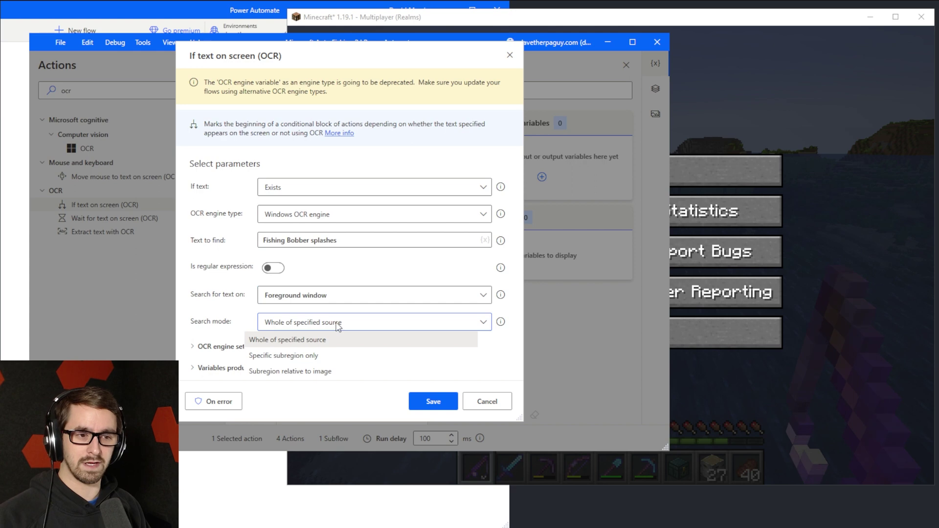
pyautogui.click(383, 324)
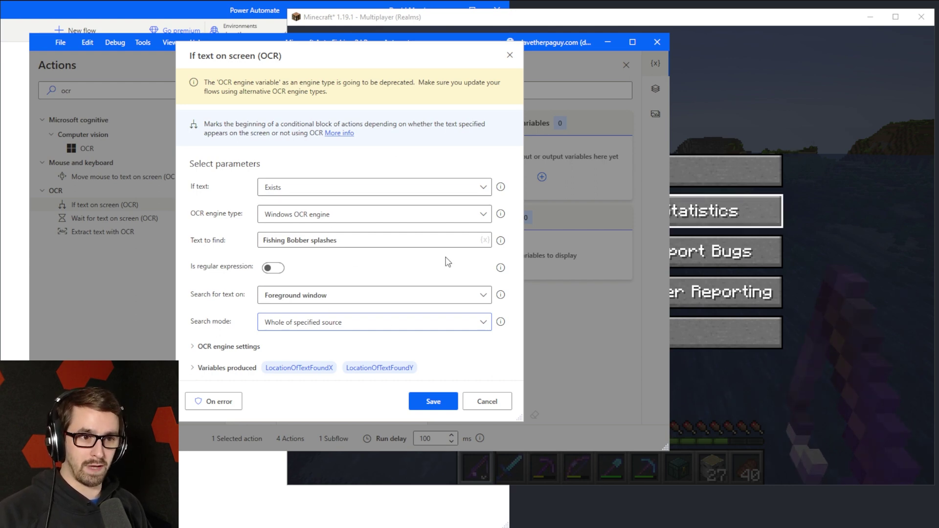
pyautogui.click(247, 348)
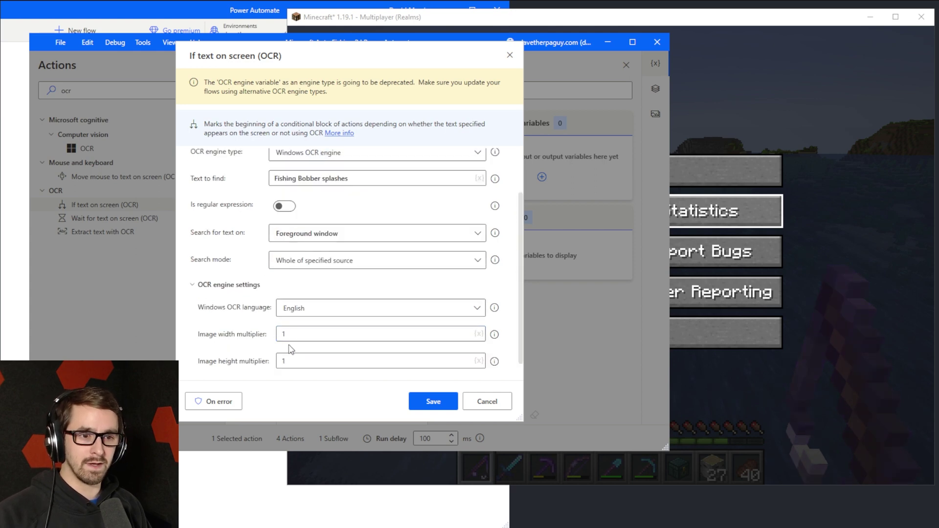
pyautogui.scroll(-1, 218, 297)
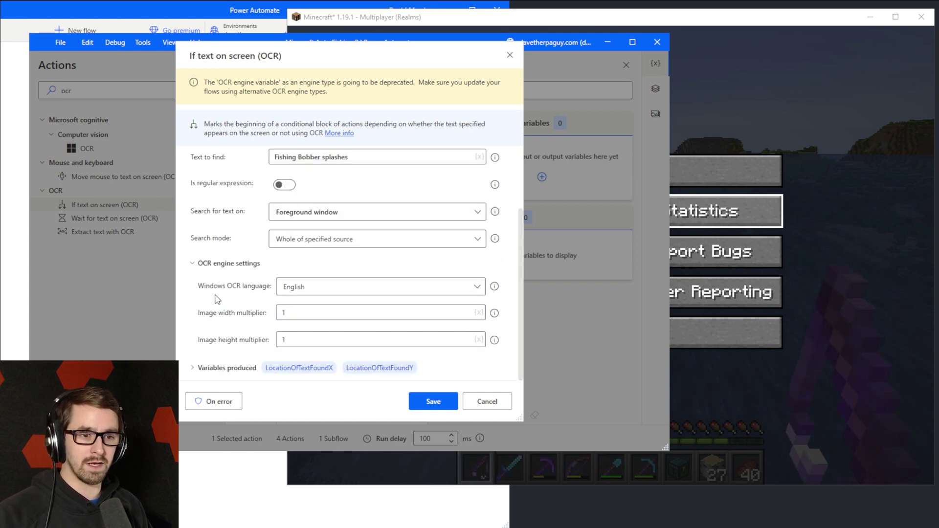
pyautogui.click(225, 265)
pyautogui.click(228, 369)
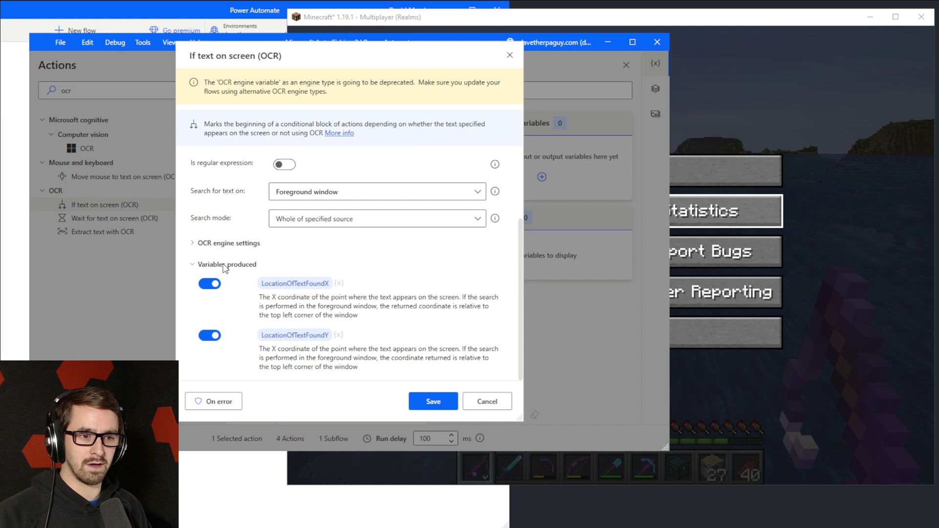
pyautogui.click(431, 404)
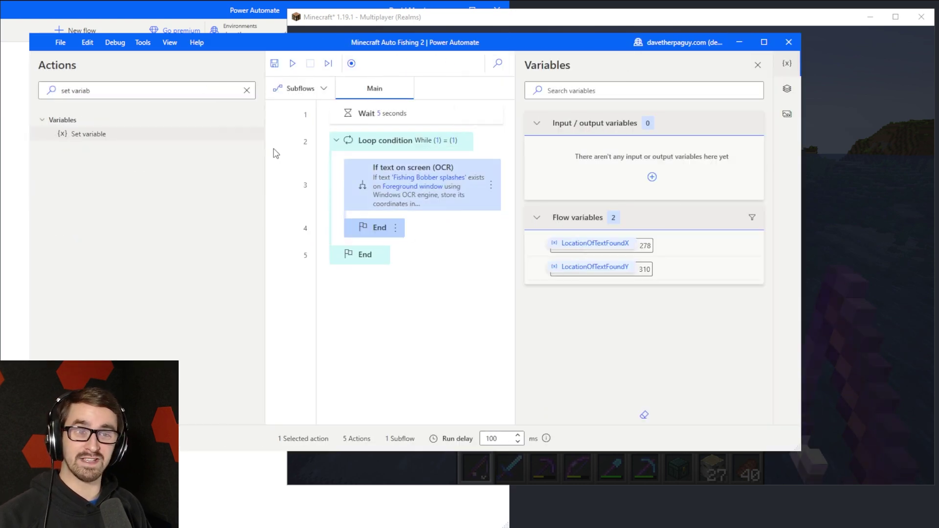
# Step: Add a Send mouse click action set to Right click inside the OCR text check
pyautogui.click(153, 90)
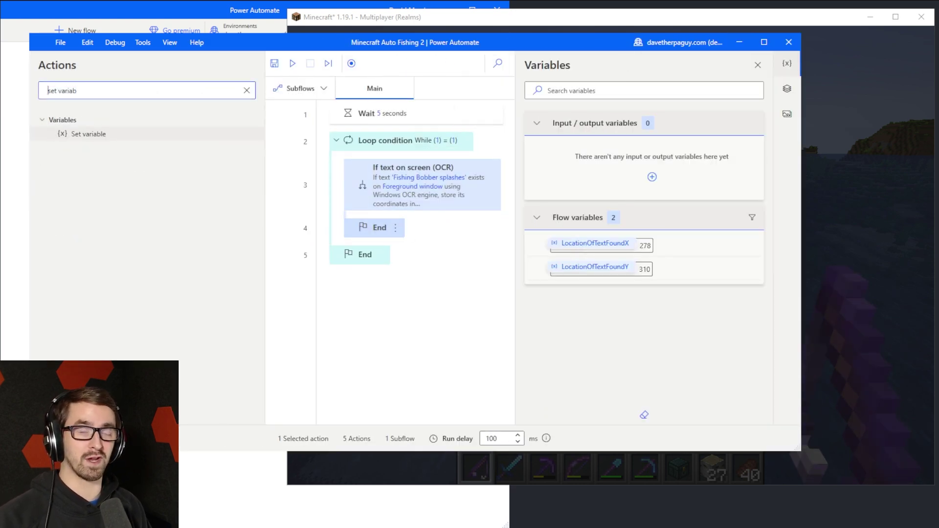
pyautogui.hotkey('ctrl', 'a')
pyautogui.write('send ')
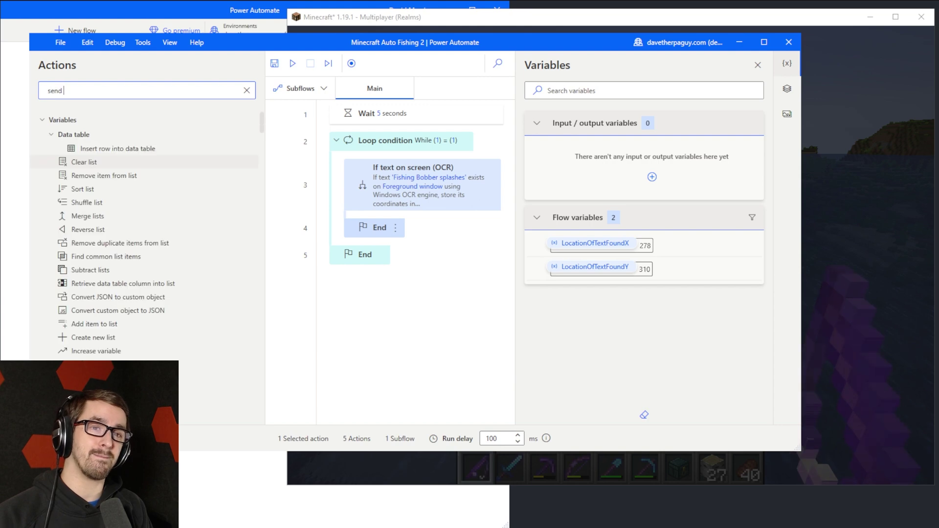
pyautogui.write('mouse')
pyautogui.moveTo(123, 140); pyautogui.dragTo(461, 215)
pyautogui.click(379, 225)
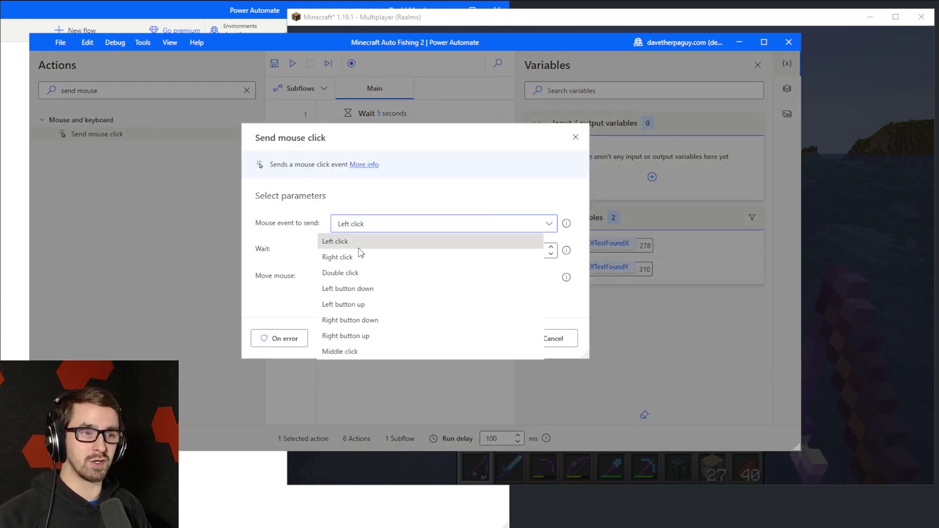
pyautogui.click(361, 257)
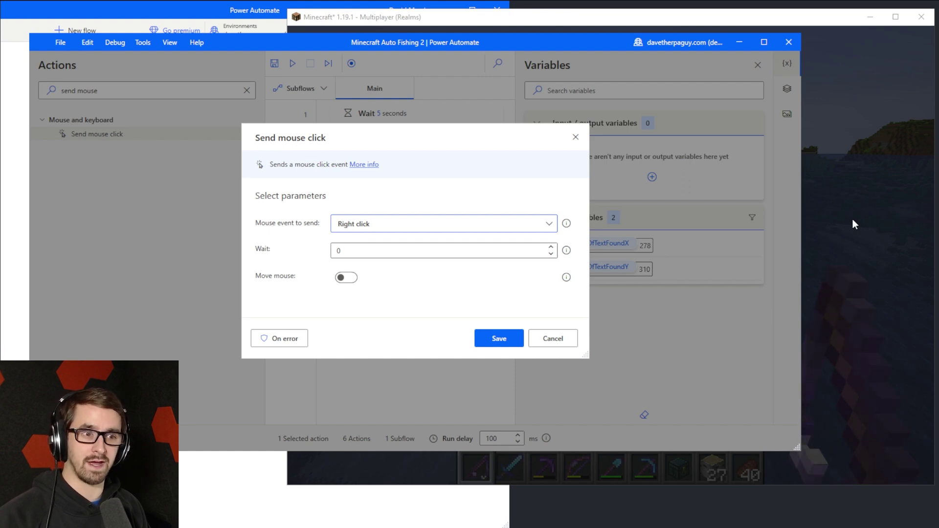
pyautogui.click(399, 250)
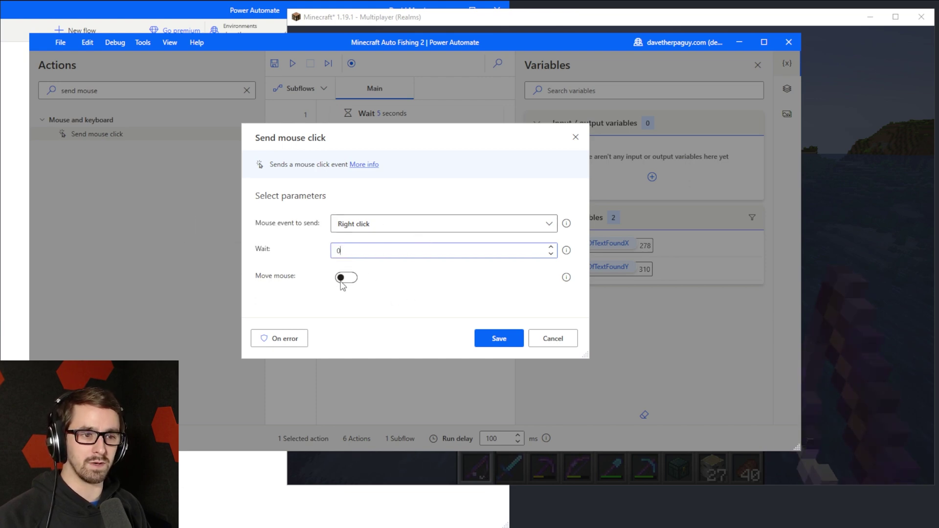
pyautogui.click(505, 344)
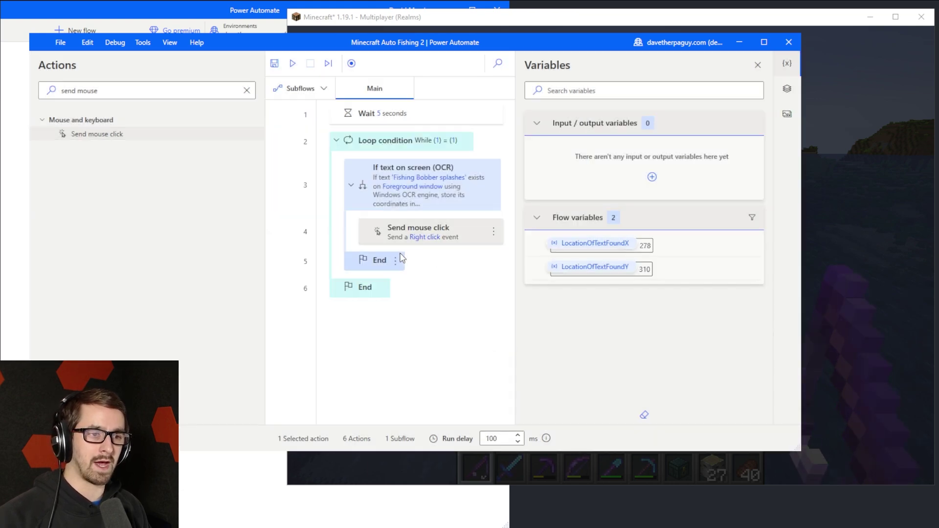
# Step: Duplicate the right-click and insert a copied Wait of 4 seconds between the two clicks
pyautogui.hotkey('ctrl', 'v')
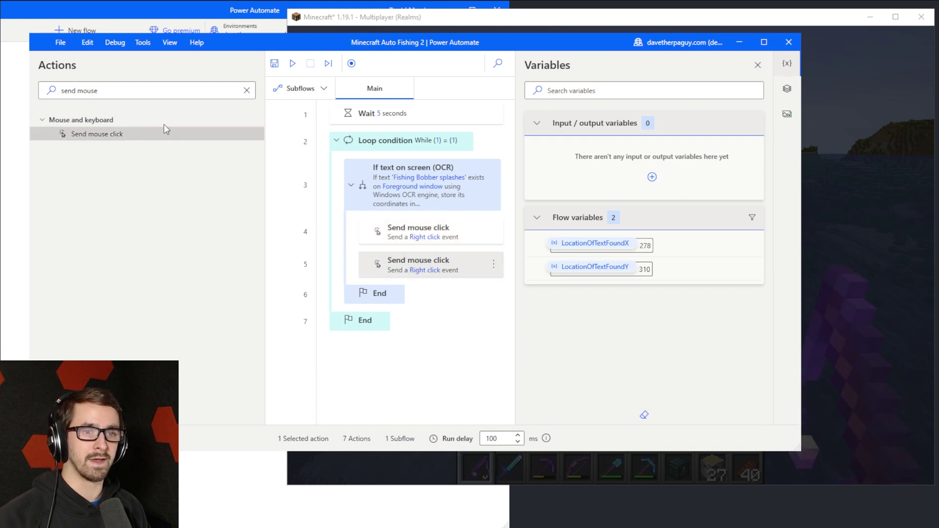
pyautogui.click(144, 97)
pyautogui.click(392, 113)
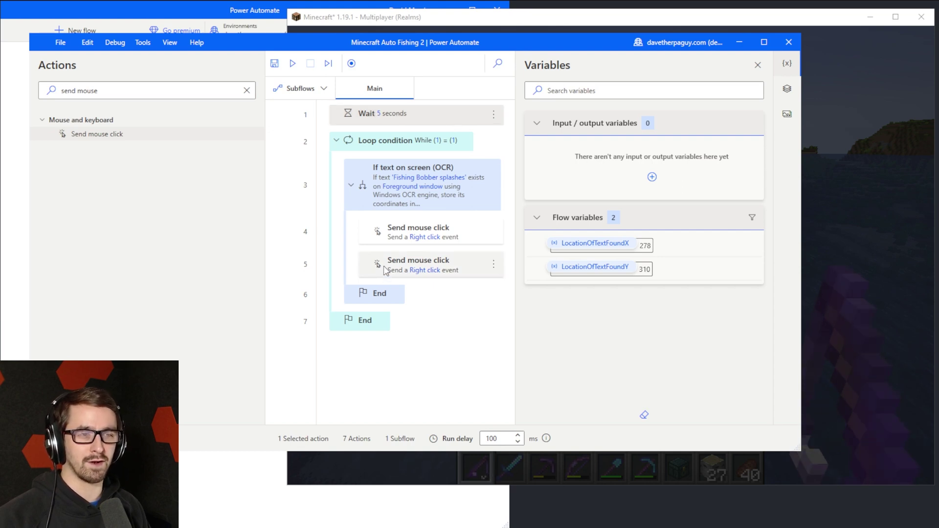
pyautogui.click(406, 273)
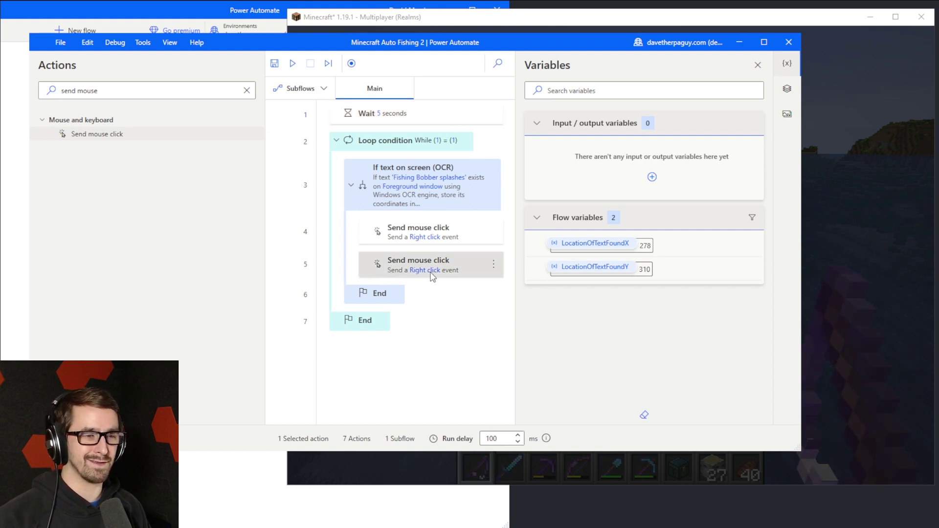
pyautogui.hotkey('ctrl', 'v')
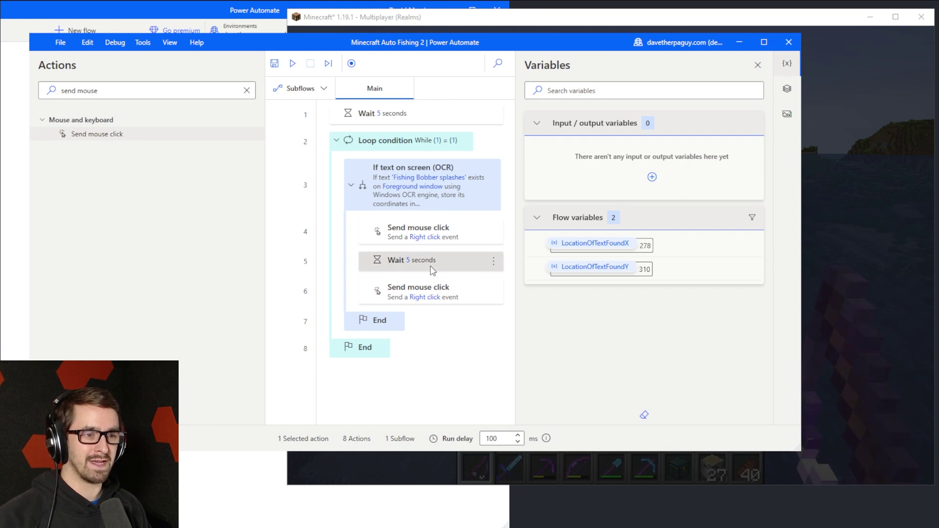
pyautogui.doubleClick(432, 269)
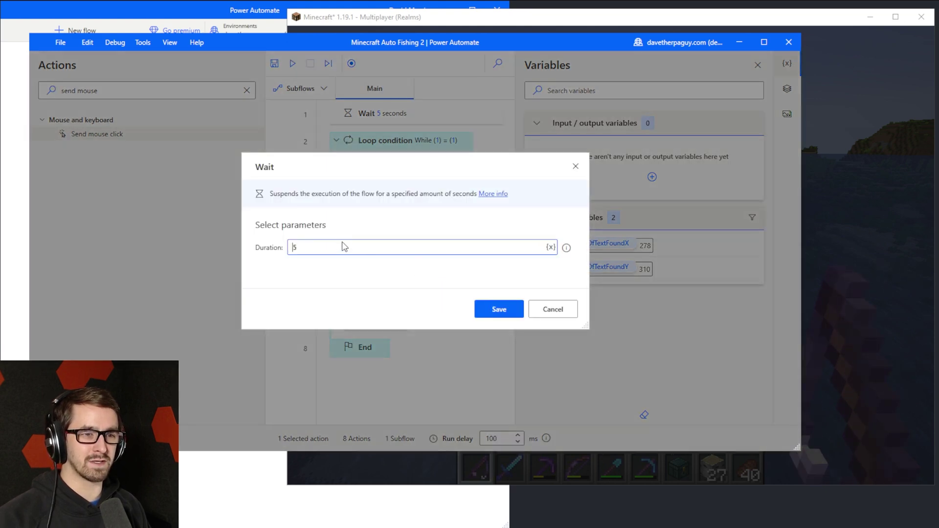
pyautogui.press('Delete')
pyautogui.write('4')
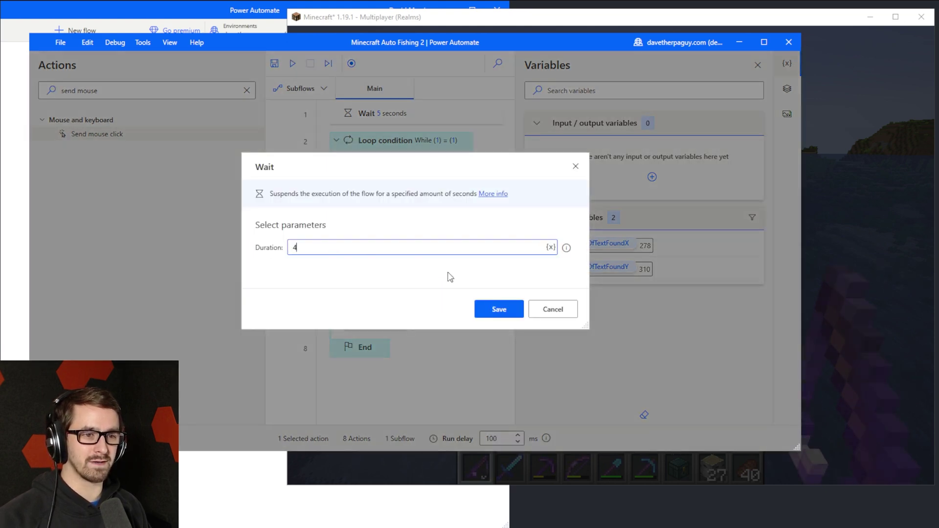
pyautogui.click(499, 309)
pyautogui.click(849, 234)
# Step: Recast the fishing rod and run '/weather clear' to stop the rain
pyautogui.press('Escape')
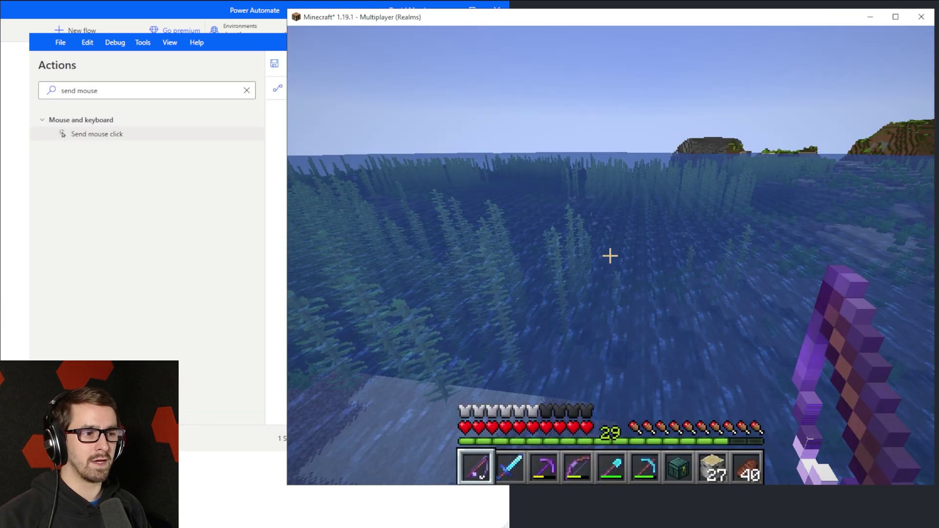
pyautogui.rightClick(610, 255)
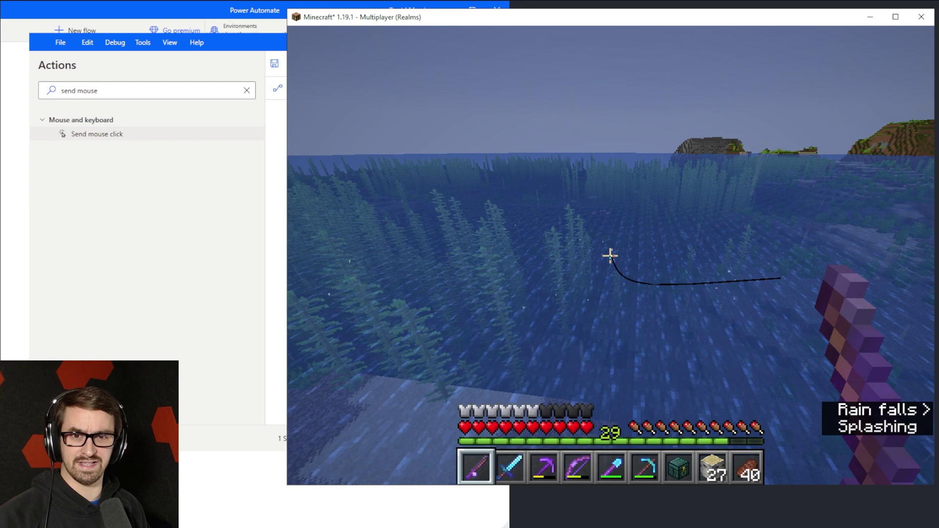
pyautogui.press('/')
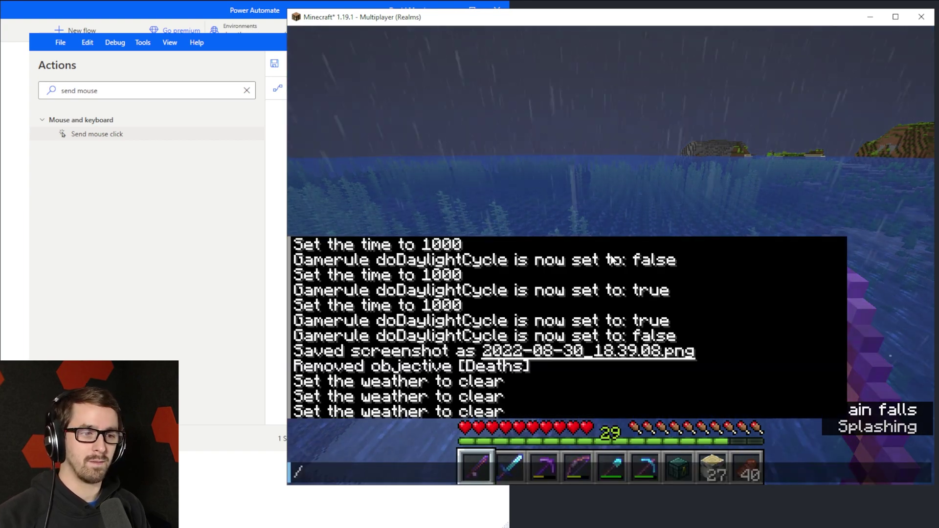
pyautogui.write('weather clear')
pyautogui.press('Return')
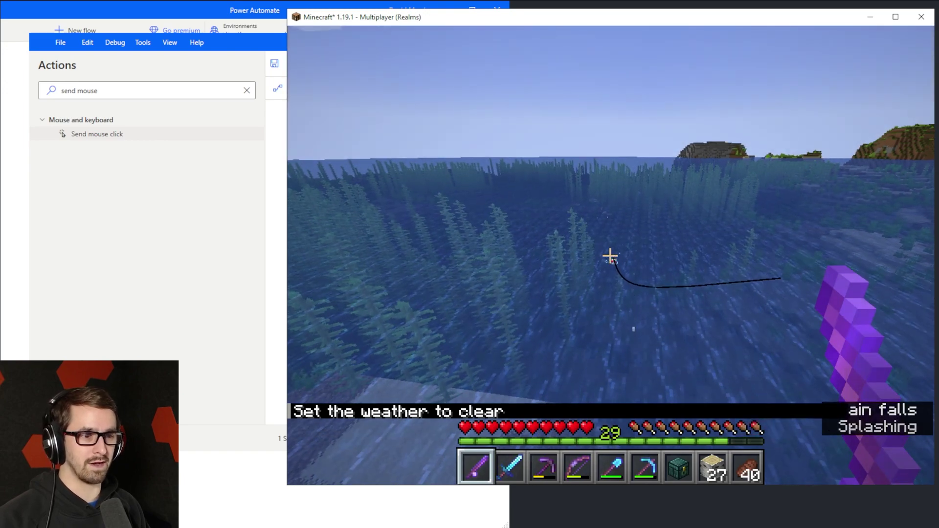
pyautogui.hotkey('alt', 'Tab')
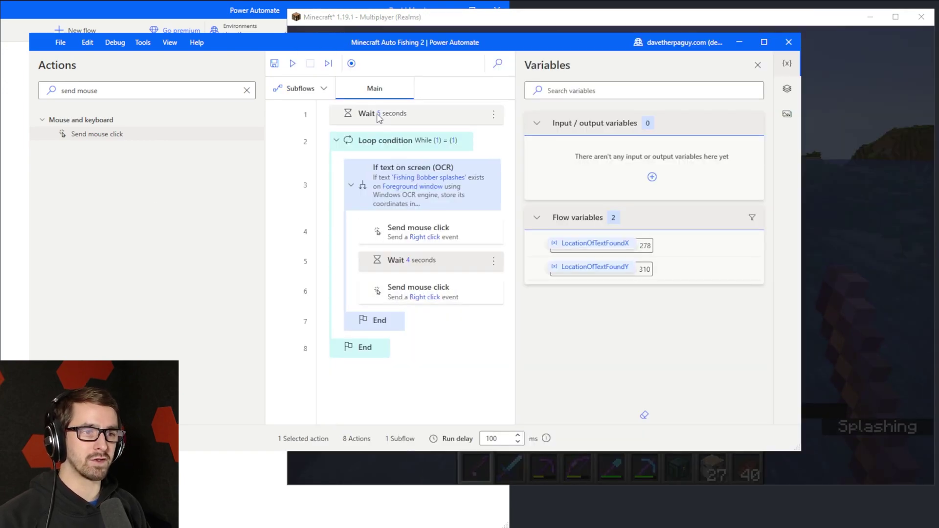
# Step: Pause Minecraft at its menu and position the flow editor window beside it
pyautogui.hotkey('alt', 'Tab')
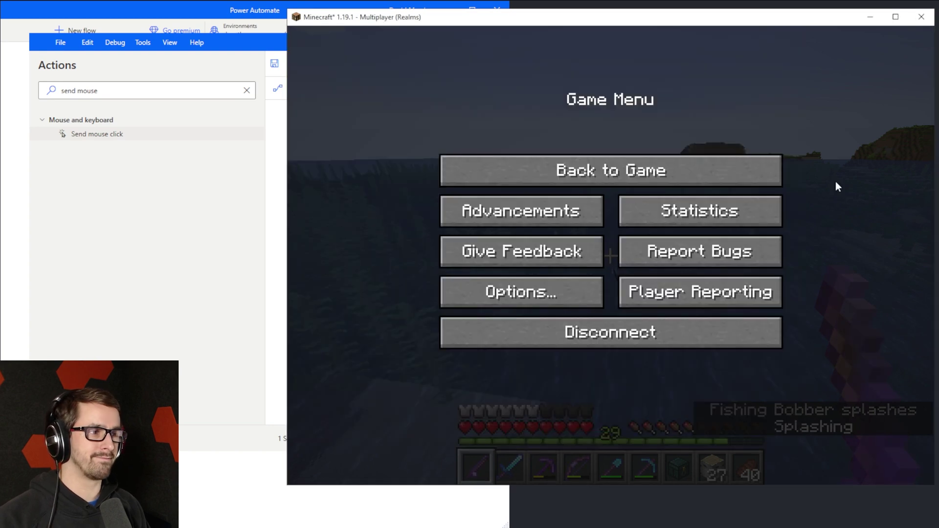
pyautogui.press('Escape')
pyautogui.hotkey('alt', 'Tab')
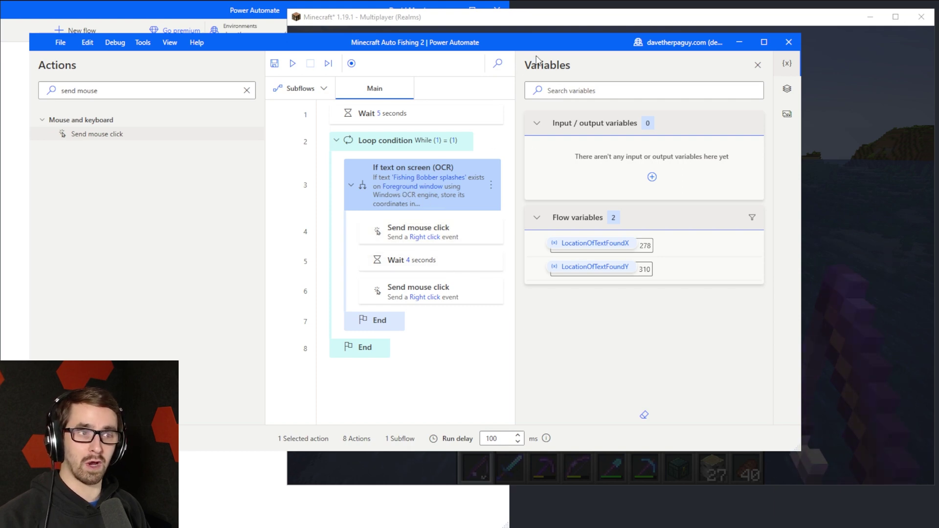
pyautogui.moveTo(536, 49); pyautogui.dragTo(526, 52)
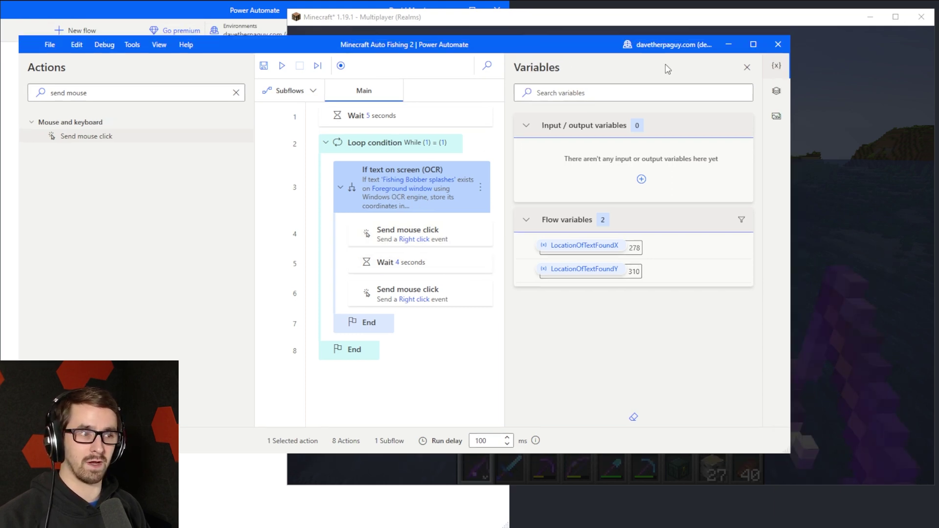
pyautogui.click(761, 28)
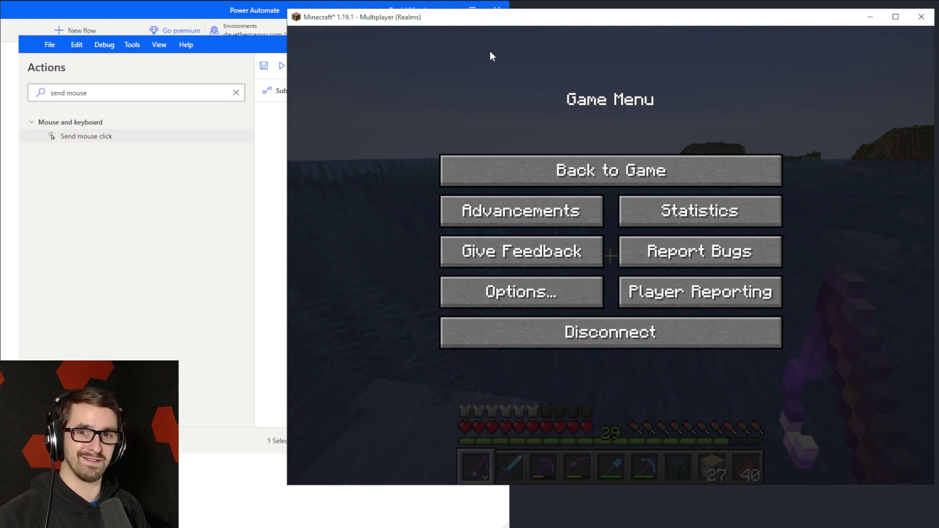
pyautogui.click(228, 42)
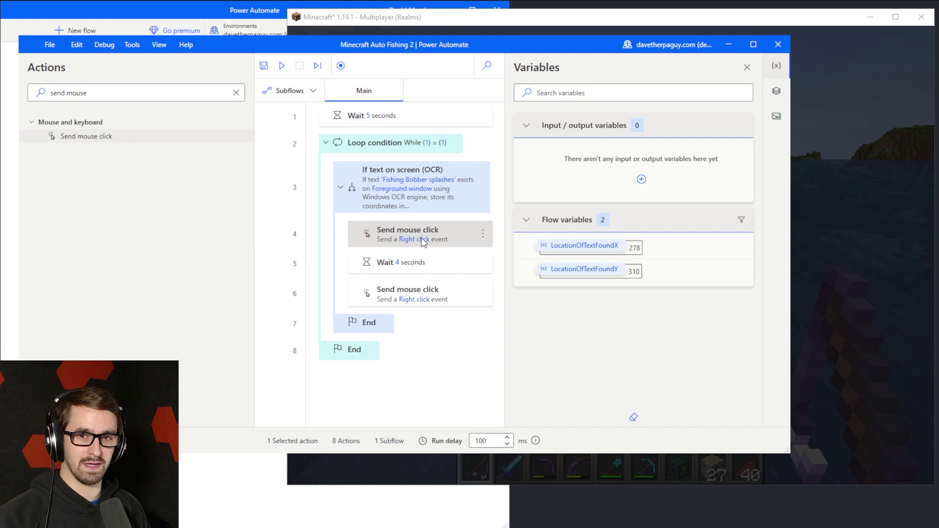
# Step: Review the Wait 4 seconds, second Send mouse click, Loop and If text on screen steps
pyautogui.click(420, 263)
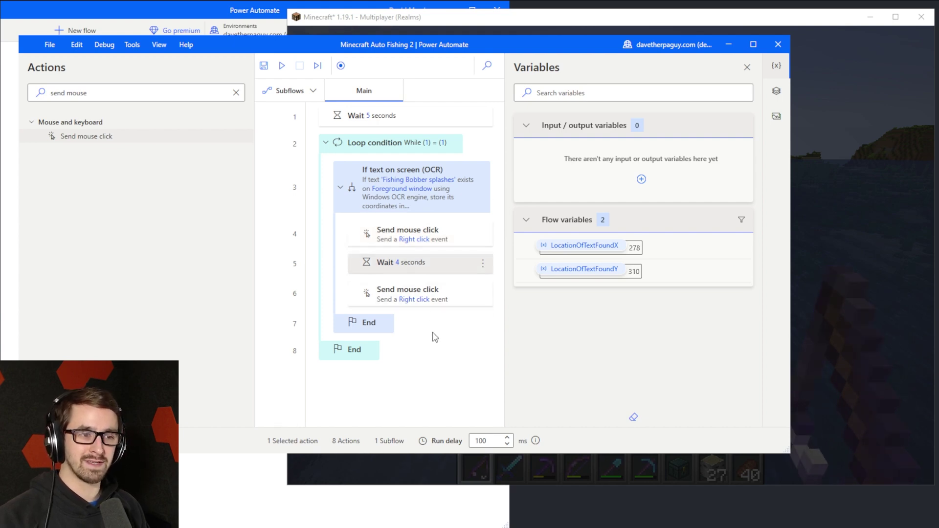
pyautogui.click(421, 301)
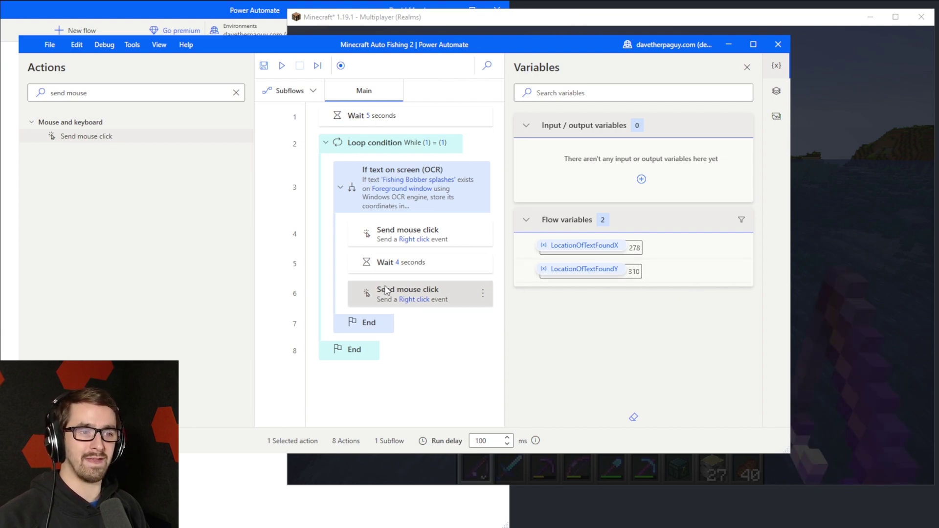
pyautogui.click(368, 150)
pyautogui.click(385, 208)
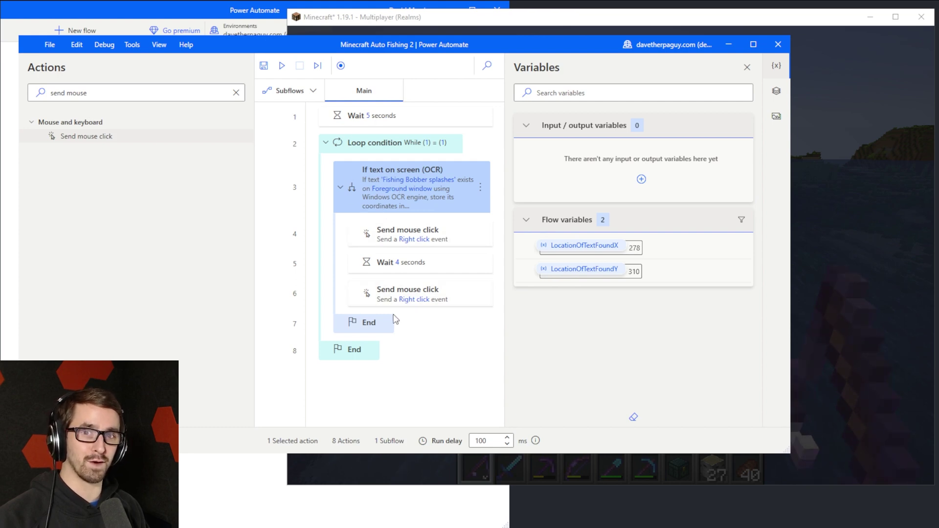
# Step: Change the status-bar run delay from 100 ms to 1 ms
pyautogui.doubleClick(495, 441)
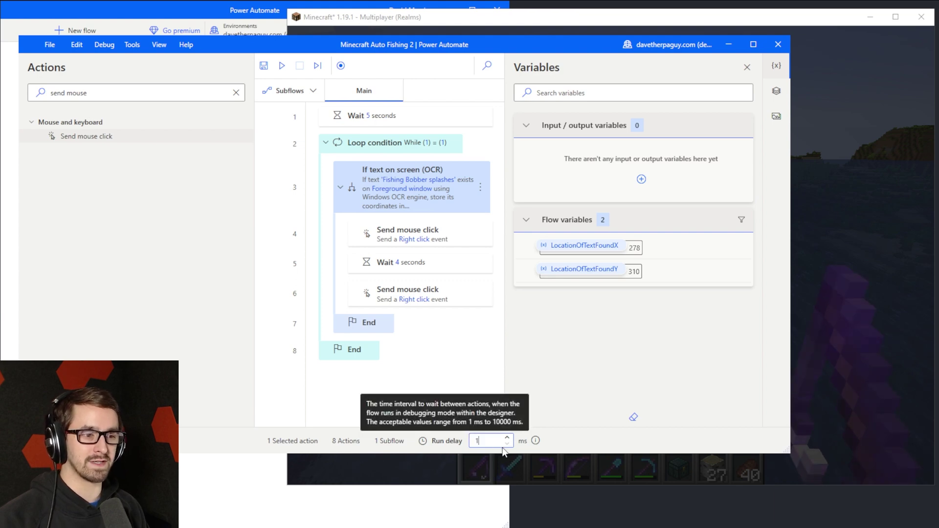
pyautogui.write('1')
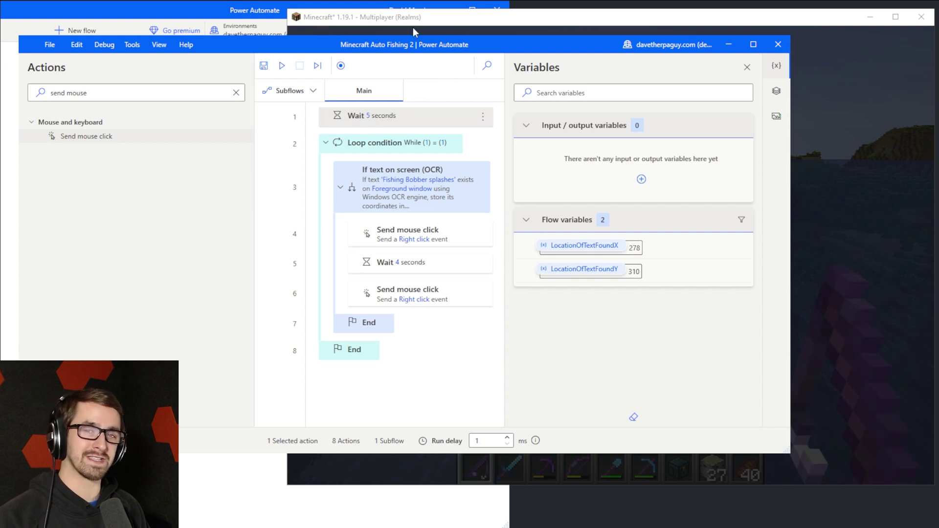
pyautogui.click(816, 79)
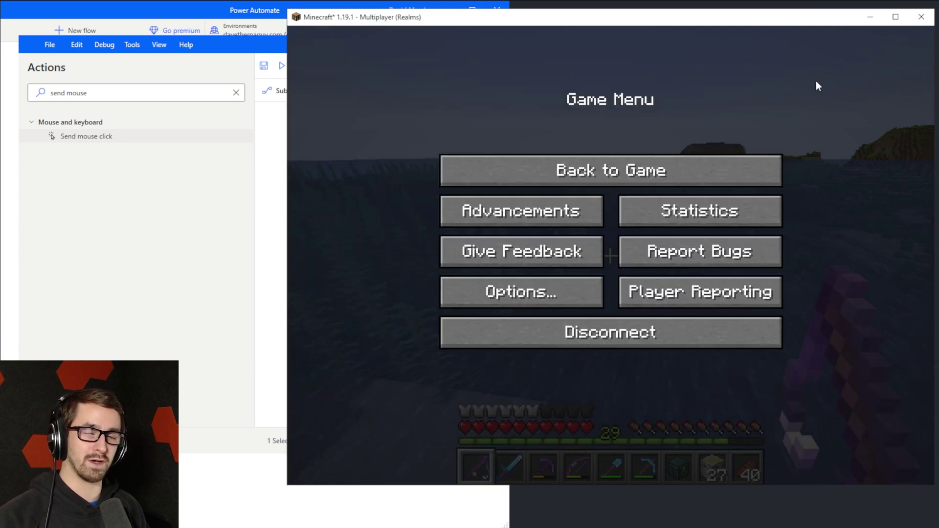
pyautogui.click(238, 220)
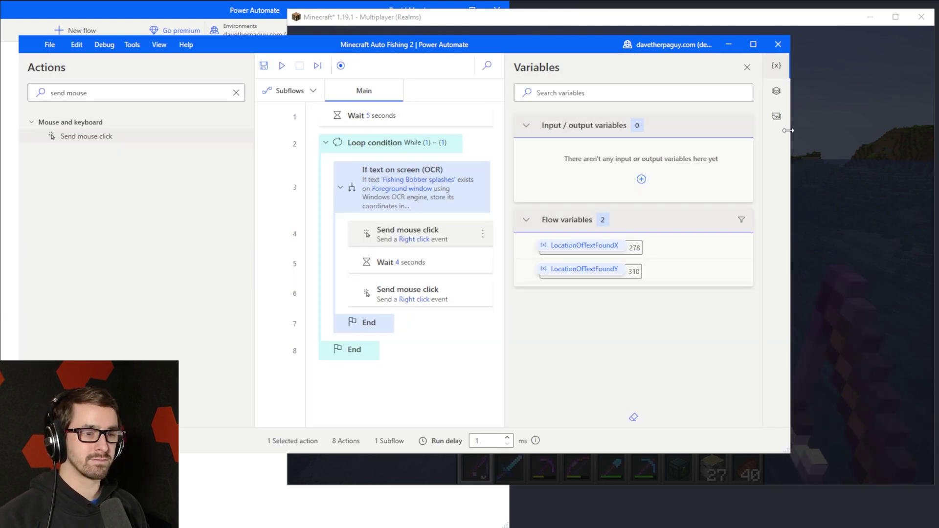
# Step: Narrow the editor beside Minecraft, close Variables, widen the Actions pane, and run the flow
pyautogui.moveTo(787, 131); pyautogui.dragTo(505, 163)
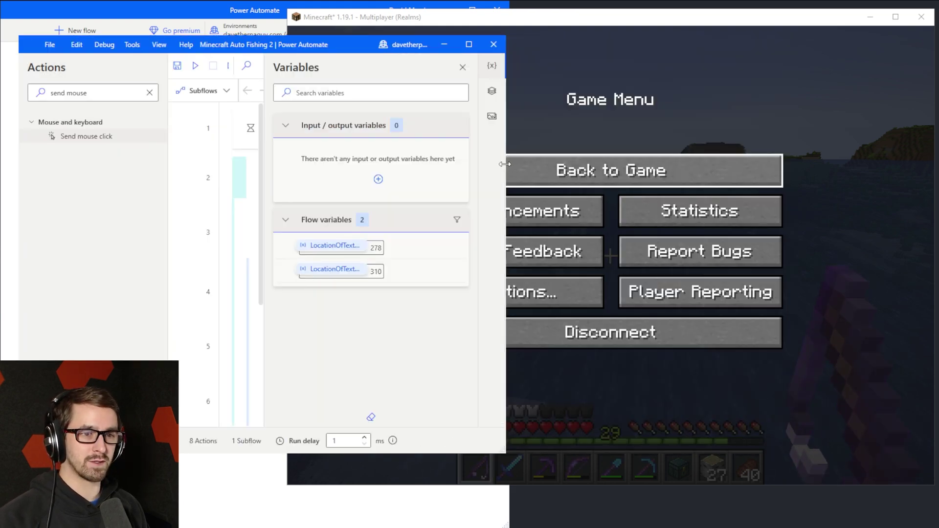
pyautogui.click(462, 67)
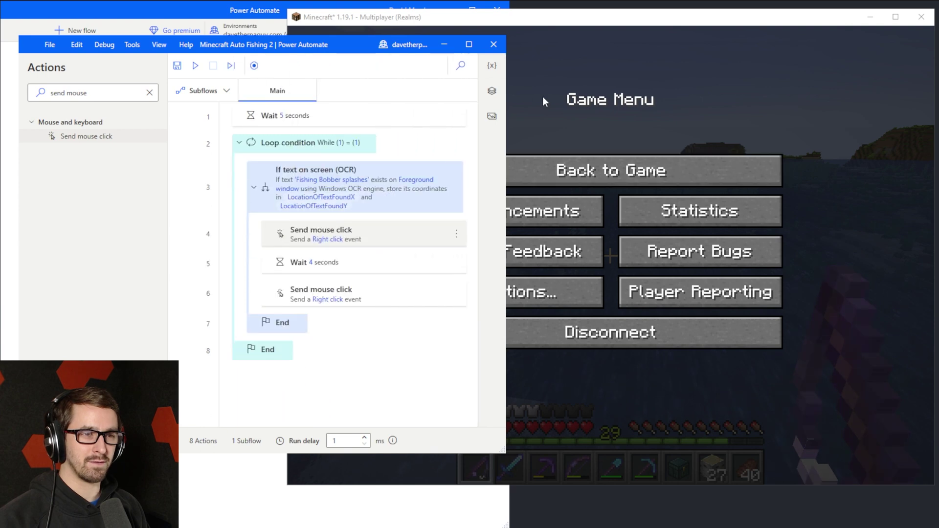
pyautogui.moveTo(506, 92); pyautogui.dragTo(356, 93)
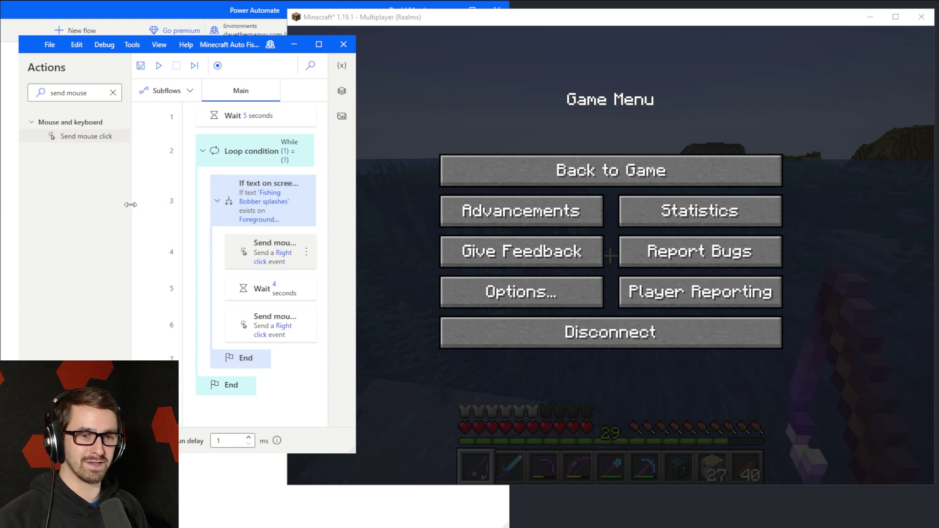
pyautogui.moveTo(131, 205); pyautogui.dragTo(171, 203)
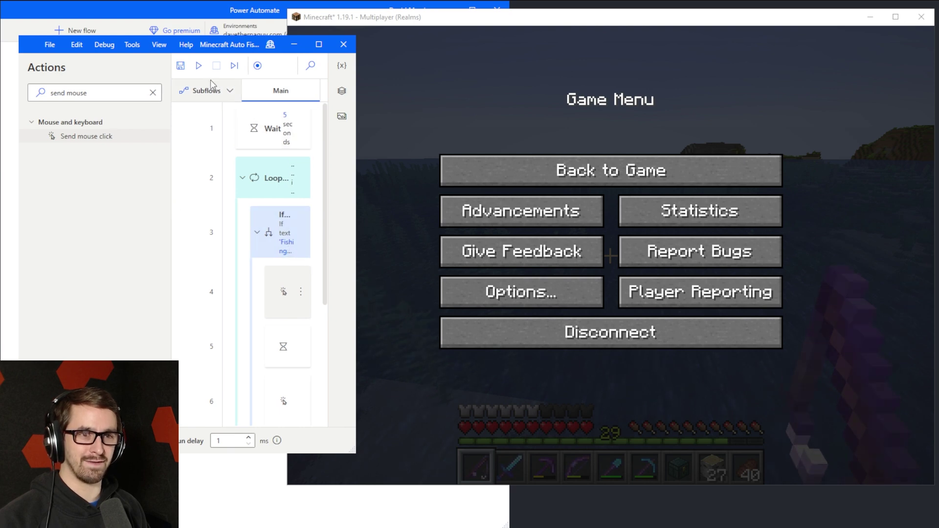
pyautogui.click(198, 67)
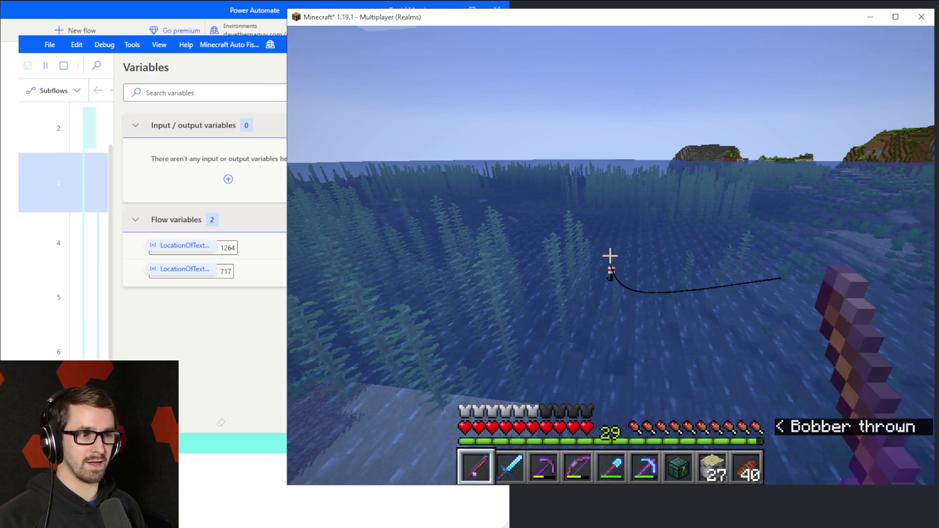
# Step: Pause and resume Minecraft while the running flow catches fish and recasts
pyautogui.press('Escape')
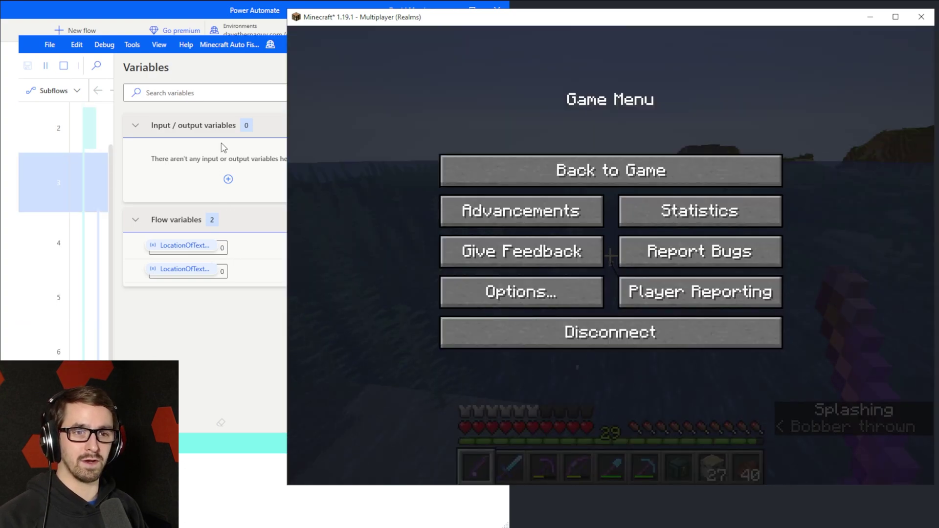
pyautogui.press('Escape')
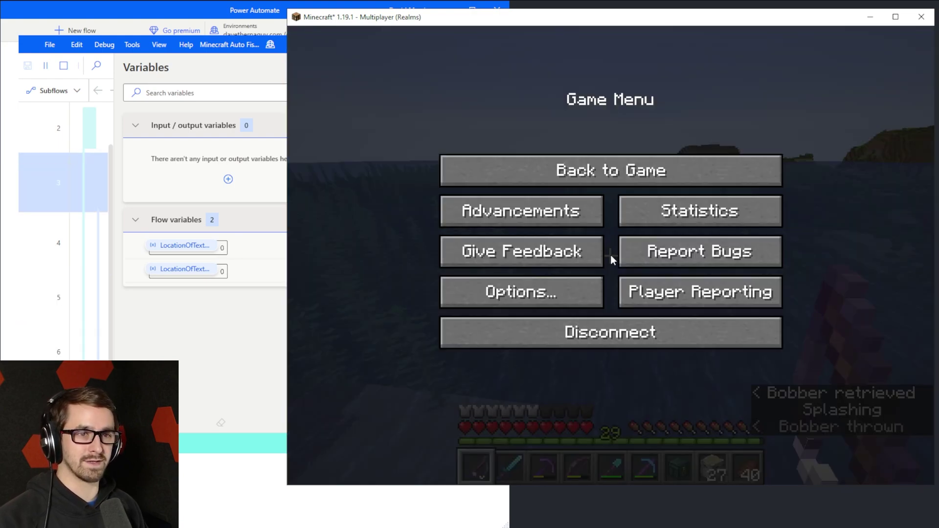
# Step: Stop the flow, close the designer, and run Minecraft Auto Fishing 2 from My flows
pyautogui.click(63, 65)
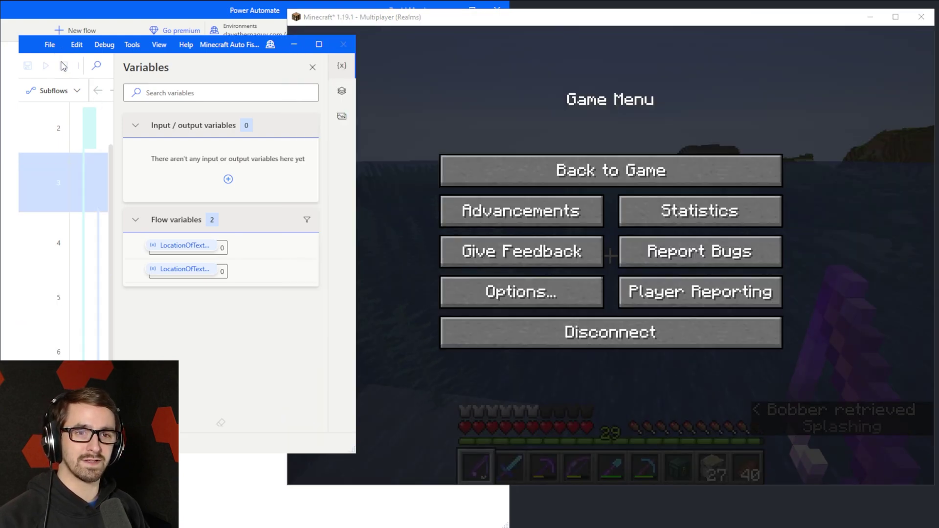
pyautogui.click(344, 45)
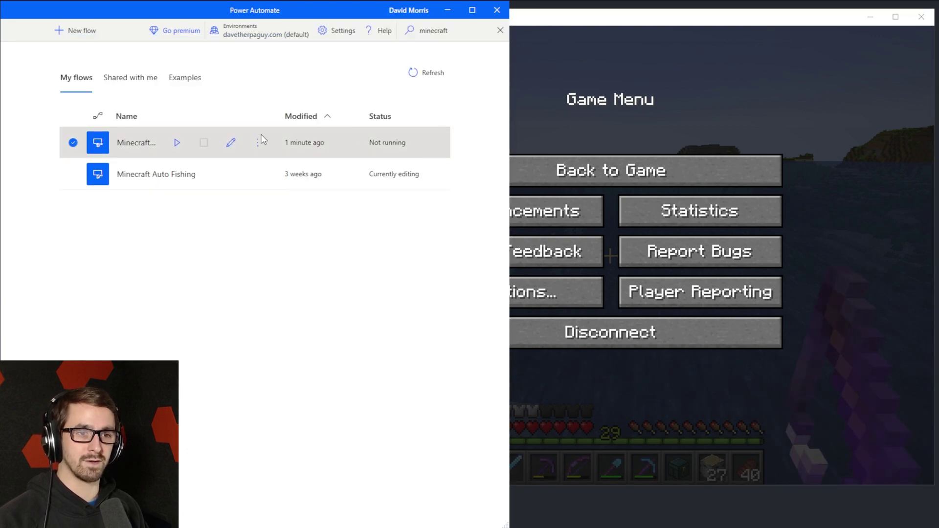
pyautogui.click(132, 185)
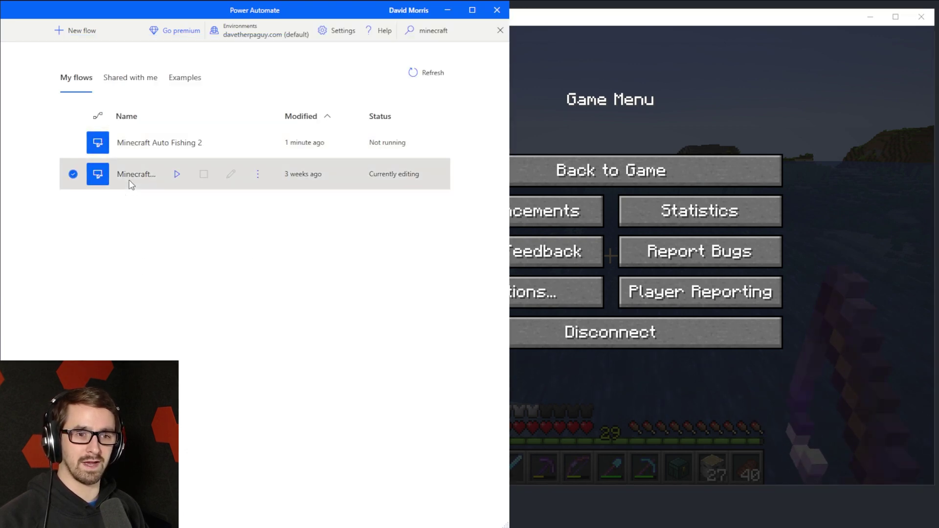
pyautogui.click(128, 146)
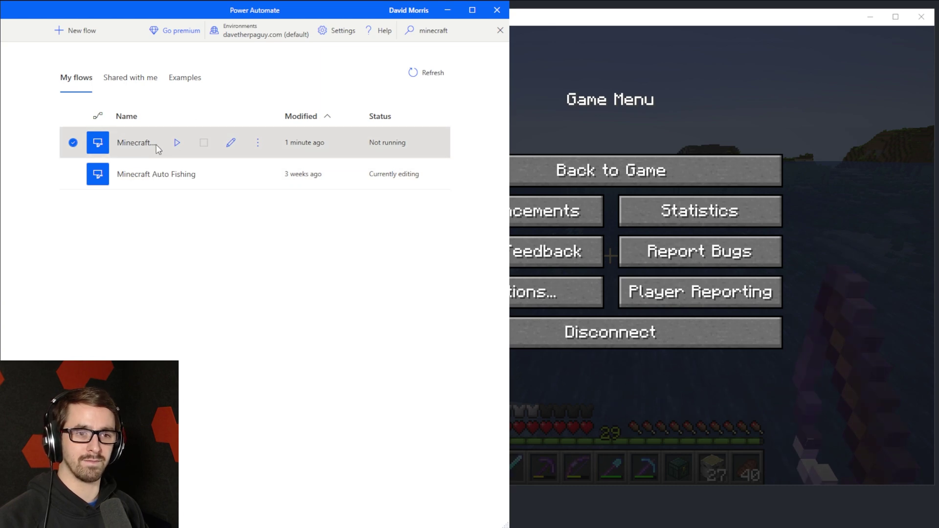
pyautogui.click(177, 144)
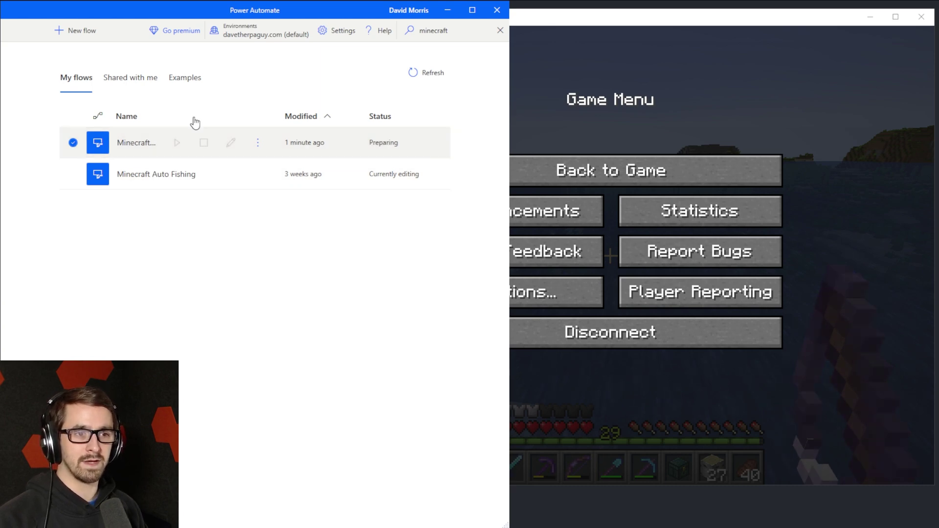